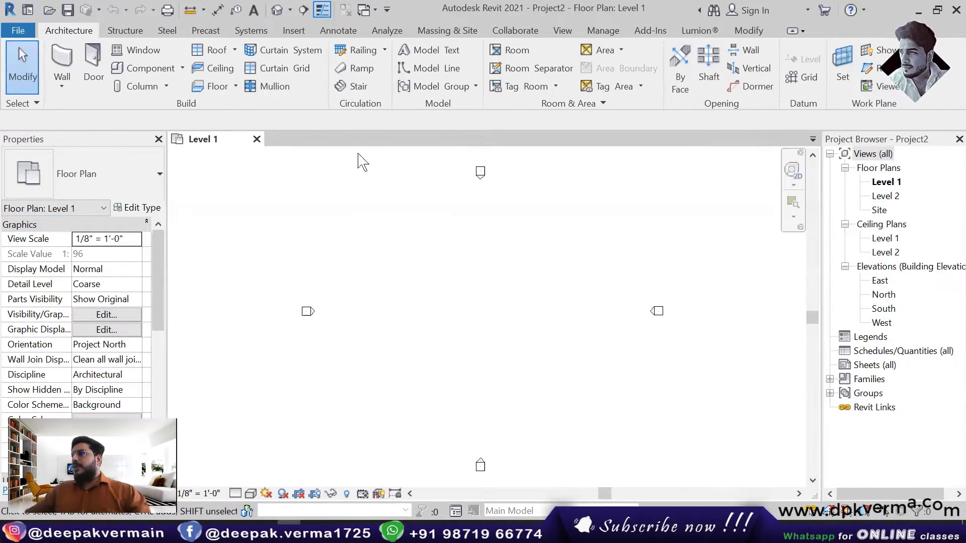
- Open the North elevation and bring the Level 2 line into view
middle_click_drag(486, 272, 455, 260)
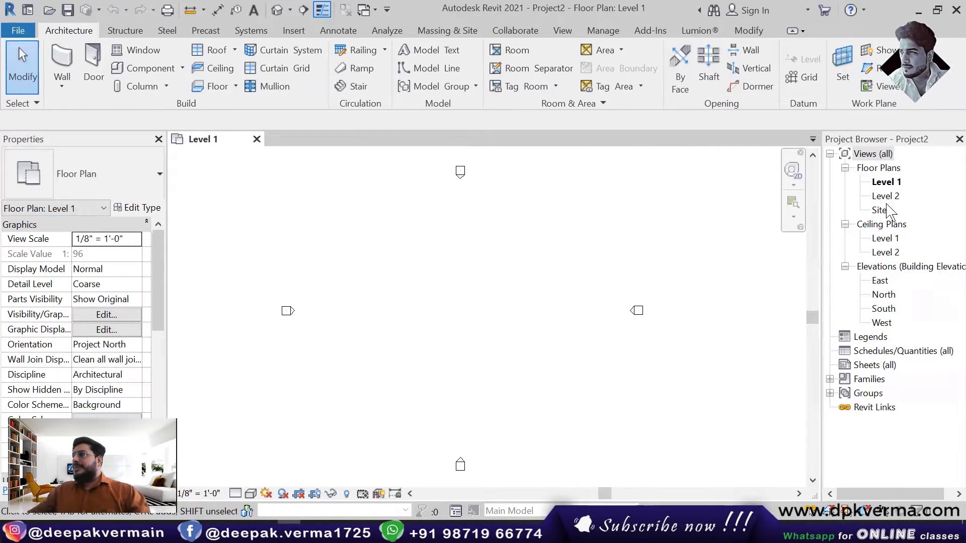
double_click(884, 295)
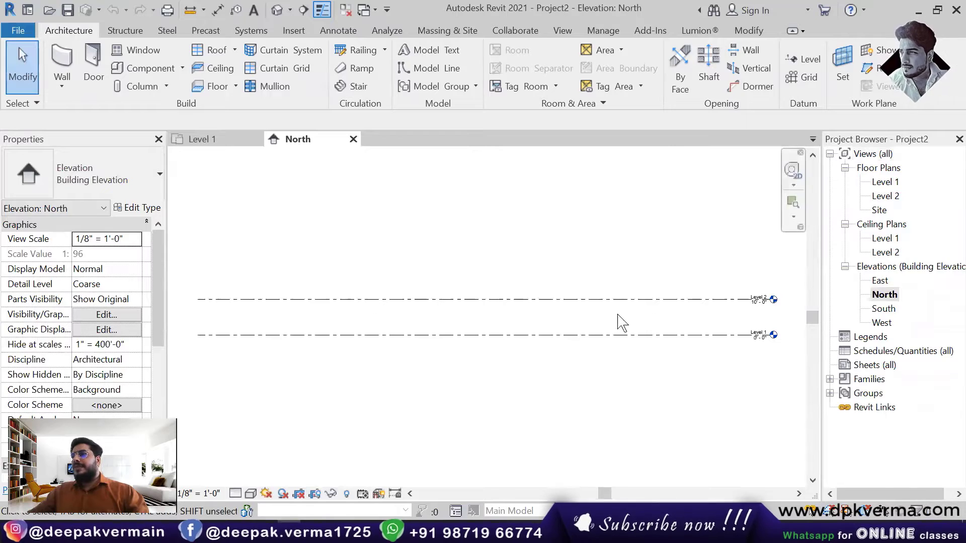
left_click(361, 301)
left_click_drag(198, 299, 458, 294)
scroll(493, 320, "up", 3)
key("Escape")
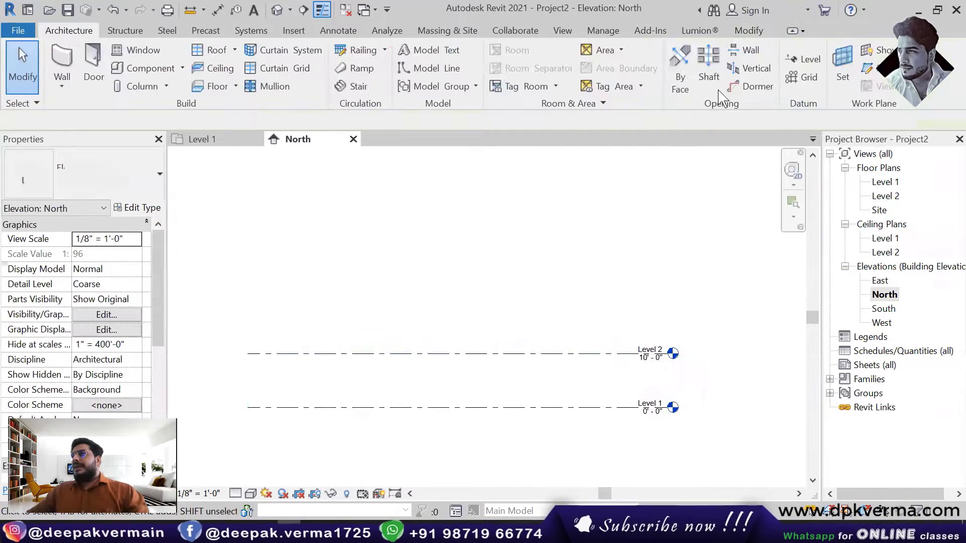
- Add Levels 3 through 10 at a 10' offset, each picked from the top level line
left_click(804, 59)
type("10'  0\"")
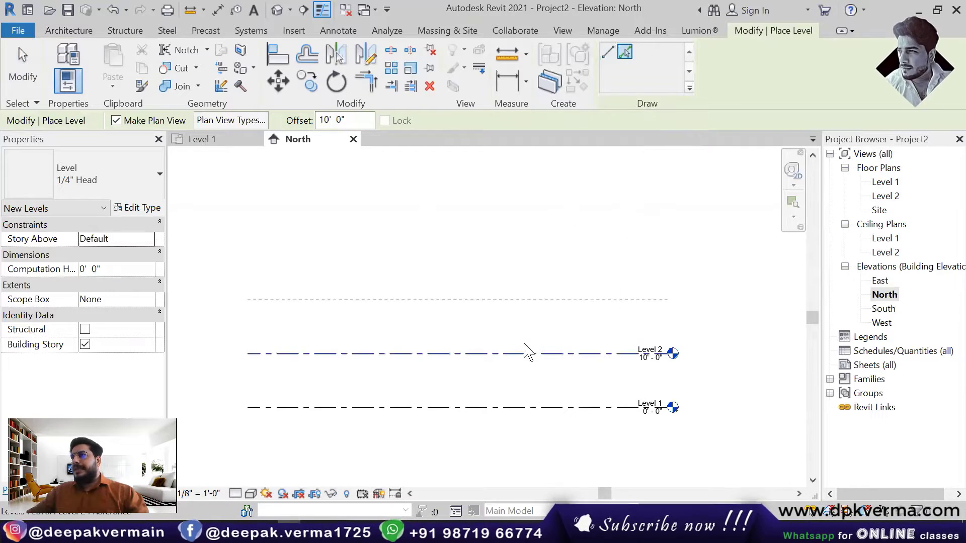
left_click(533, 354)
scroll(511, 375, "down", 1)
left_click(507, 373)
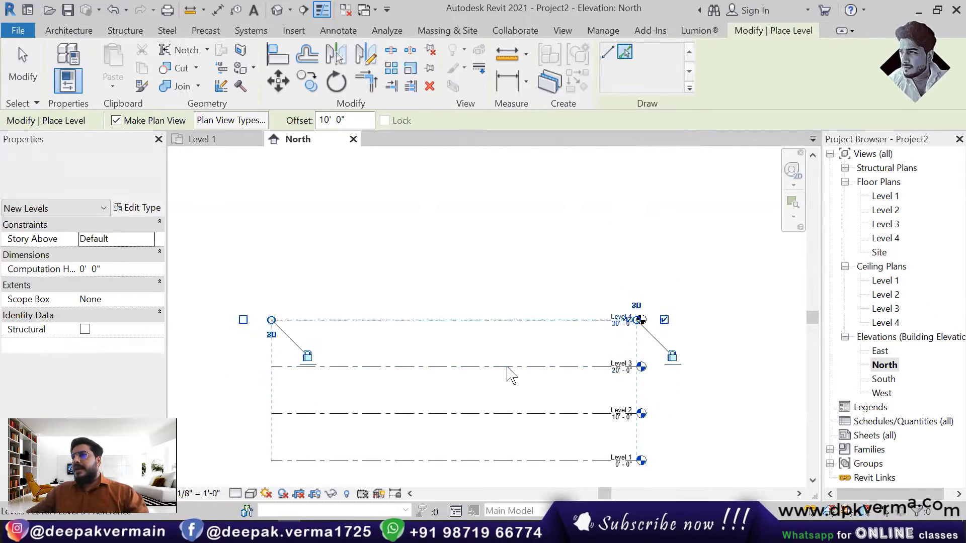
left_click(506, 325)
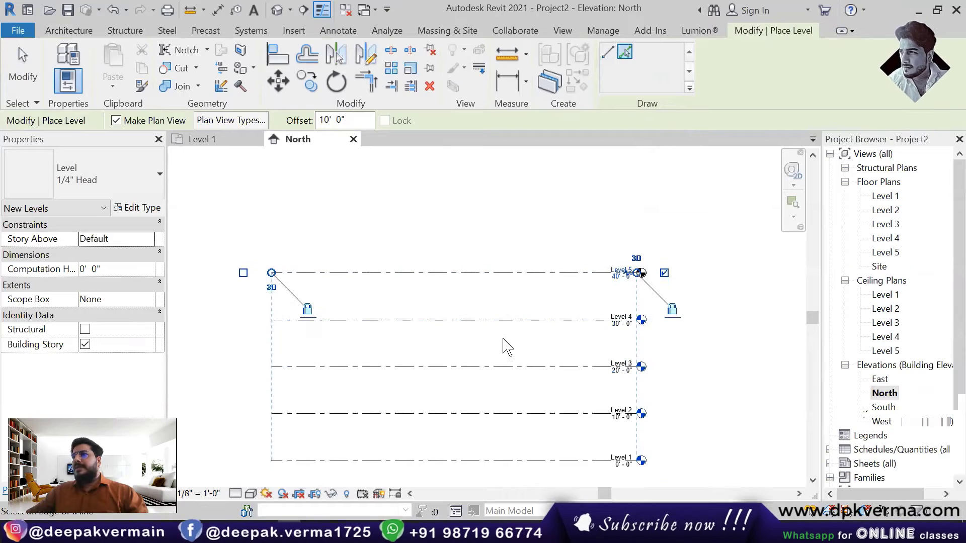
left_click(503, 274)
scroll(502, 276, "down", 1)
left_click(482, 330)
scroll(479, 328, "up", 1)
left_click(481, 324)
scroll(490, 350, "up", 2)
left_click(488, 344)
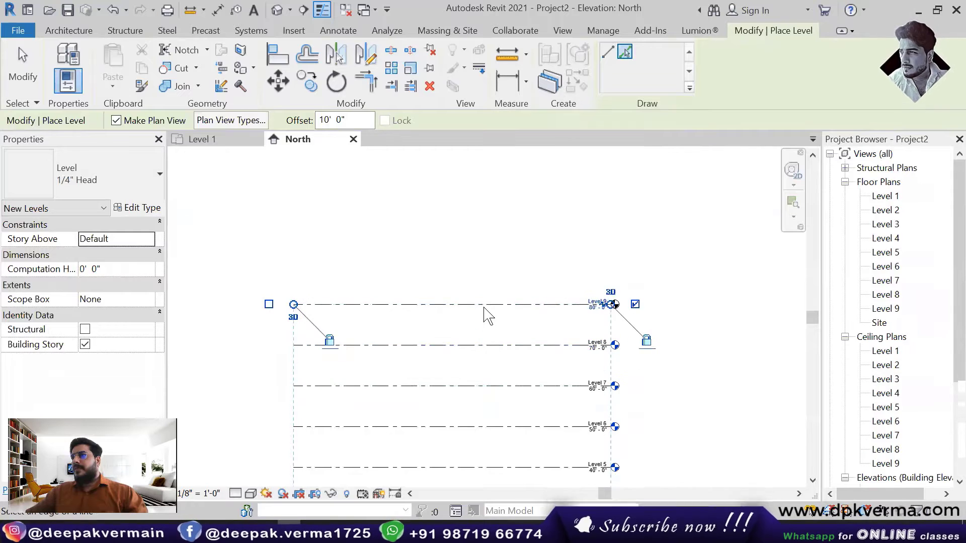
left_click(486, 304)
- Add Levels 11 through 16, continuing the 10' spacing upward
middle_click_drag(488, 291, 478, 342)
left_click(478, 326)
left_click(484, 288)
middle_click_drag(488, 308, 483, 380)
left_click(479, 316)
left_click(483, 280)
middle_click_drag(491, 329, 497, 408)
left_click(488, 315)
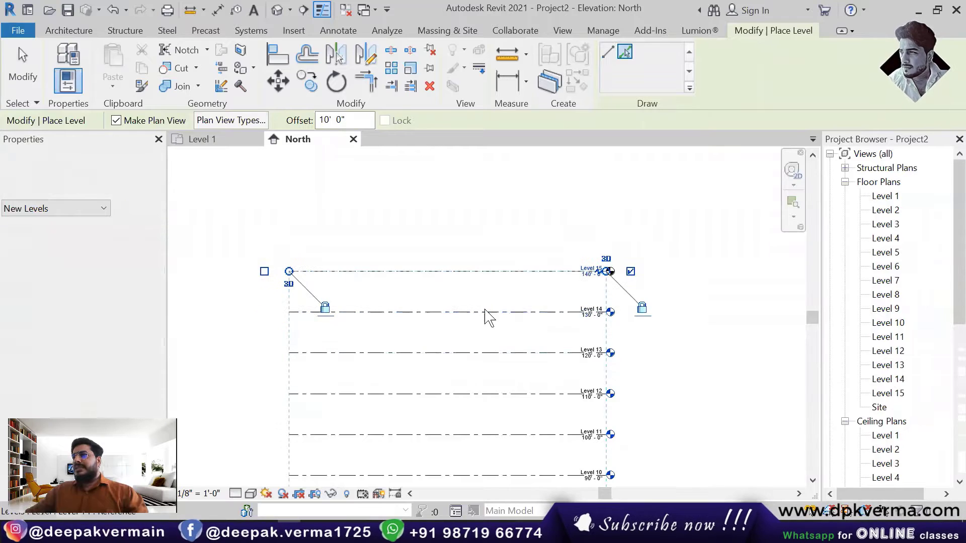
left_click(487, 277)
scroll(523, 320, "down", 3)
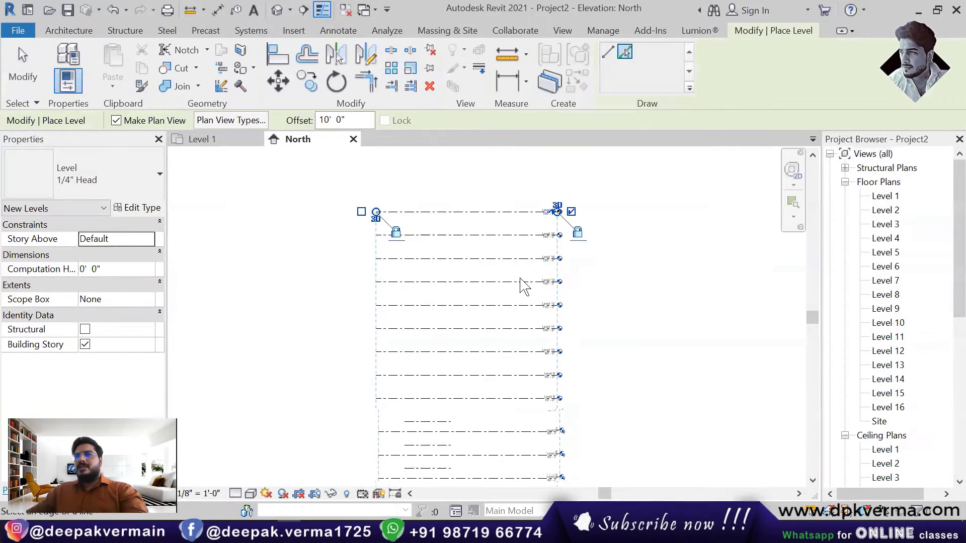
key("Escape")
key("Escape")
scroll(538, 282, "down", 2)
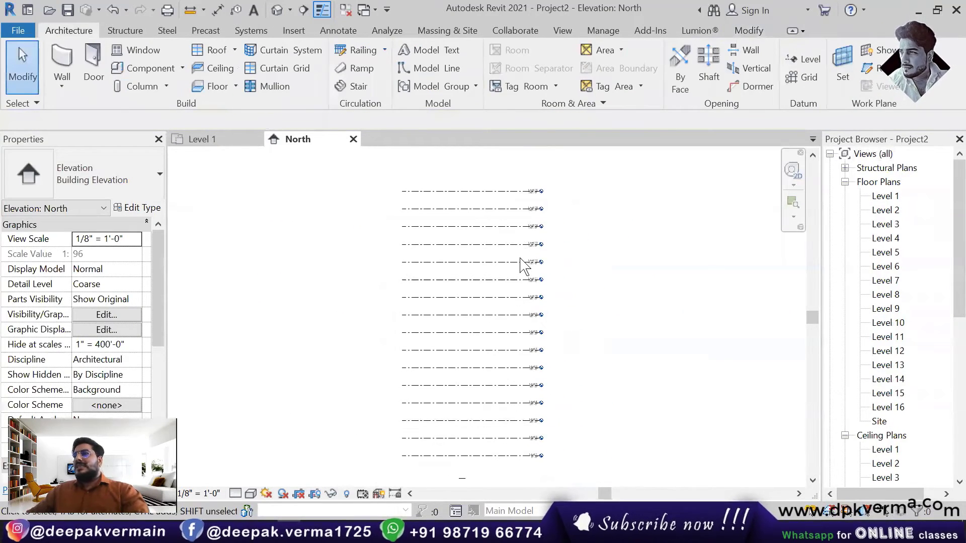
- On the Level 1 plan, draw one horizontal and one vertical reference plane crossing at centre
double_click(890, 197)
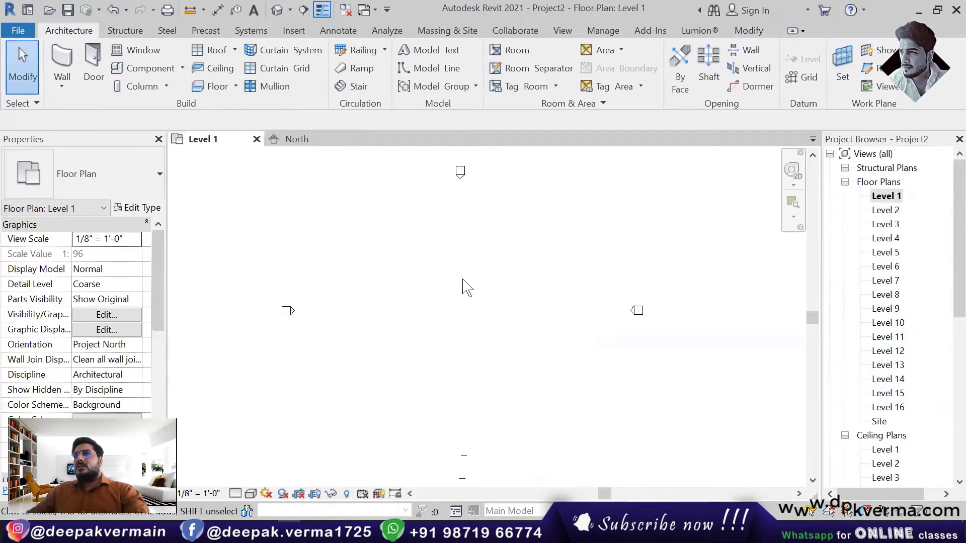
left_click(884, 73)
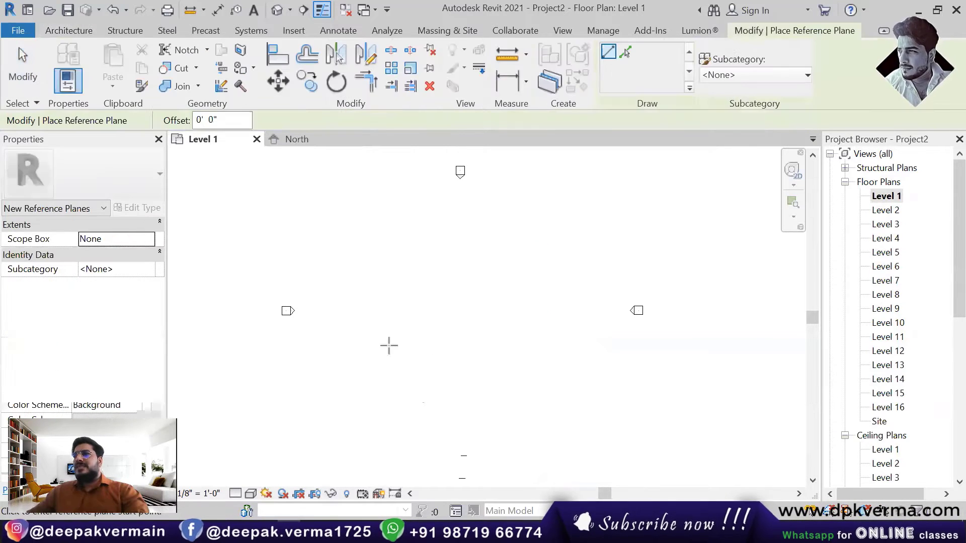
left_click(377, 312)
left_click(571, 309)
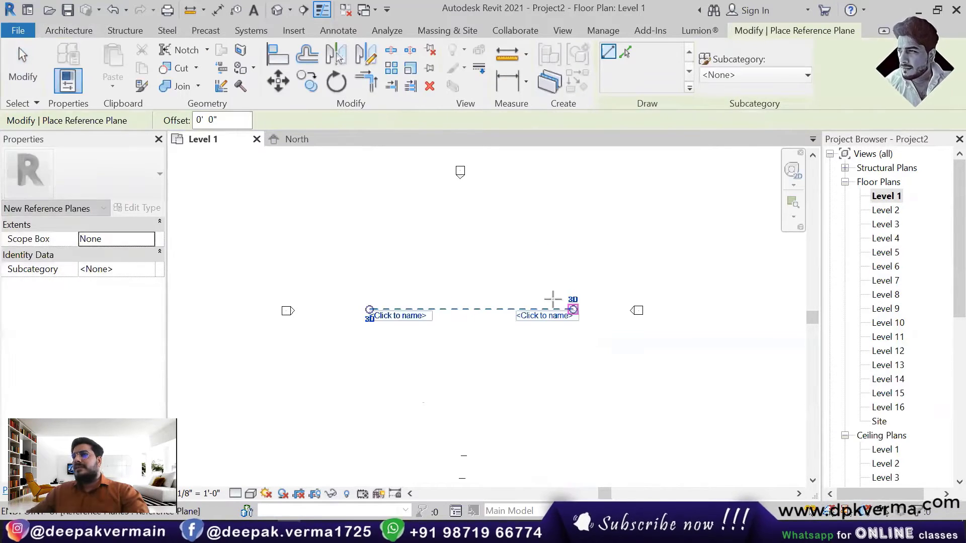
left_click(466, 205)
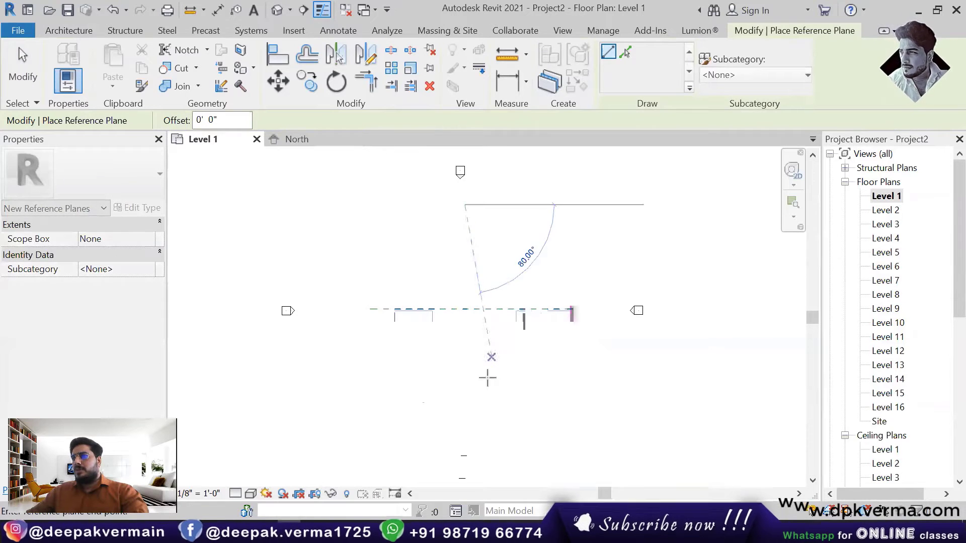
left_click(465, 419)
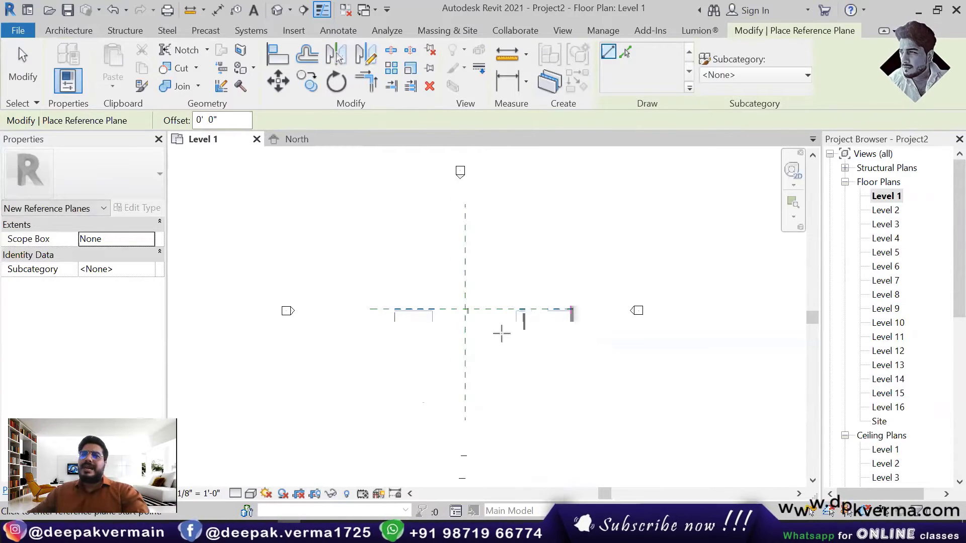
middle_click_drag(501, 333, 462, 341)
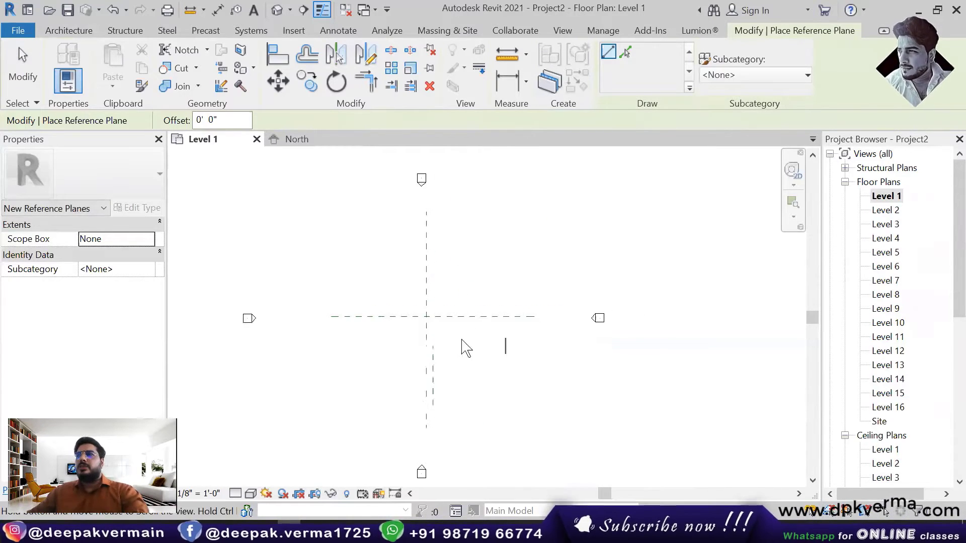
left_click(433, 31)
- Start in-place mass Mass 1 and draw a 50' radius circle at the planes' crossing
left_click(155, 70)
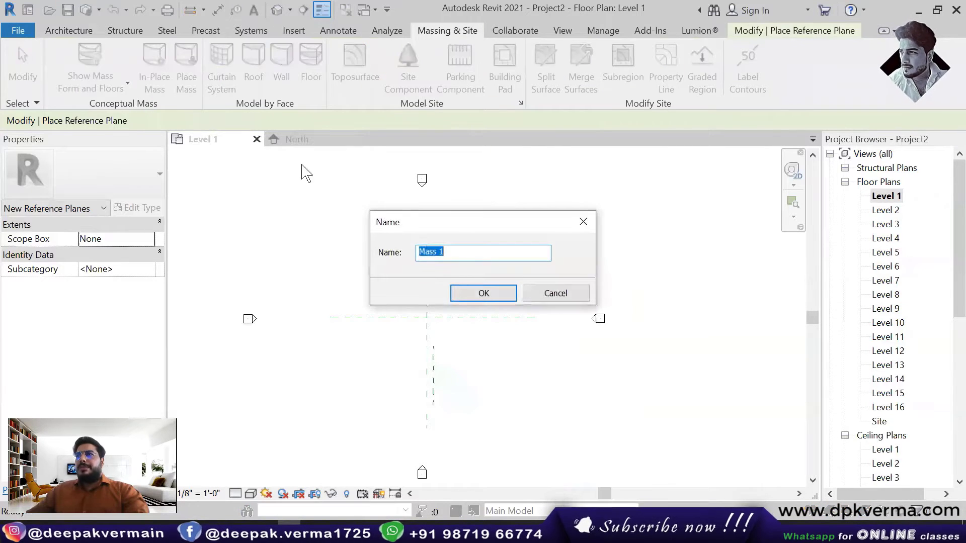
left_click(478, 294)
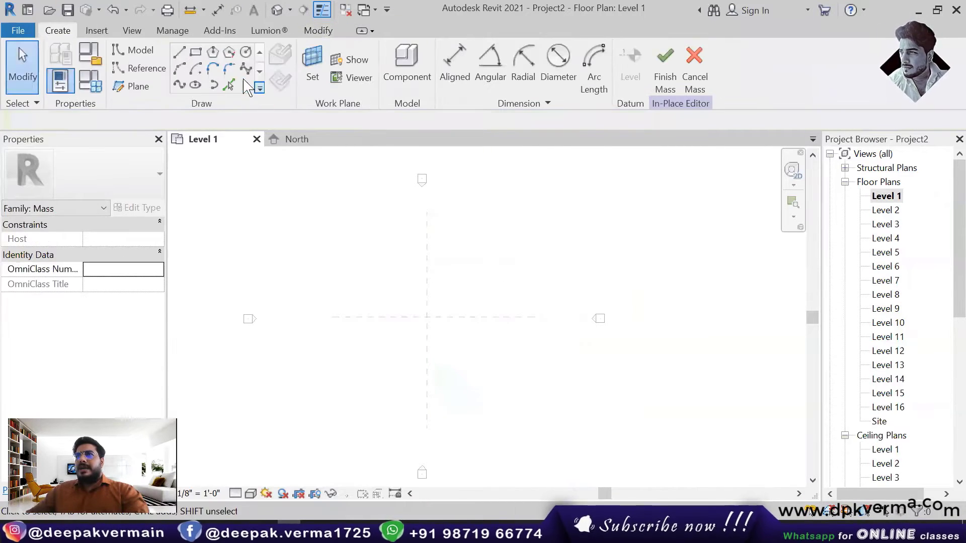
left_click(228, 82)
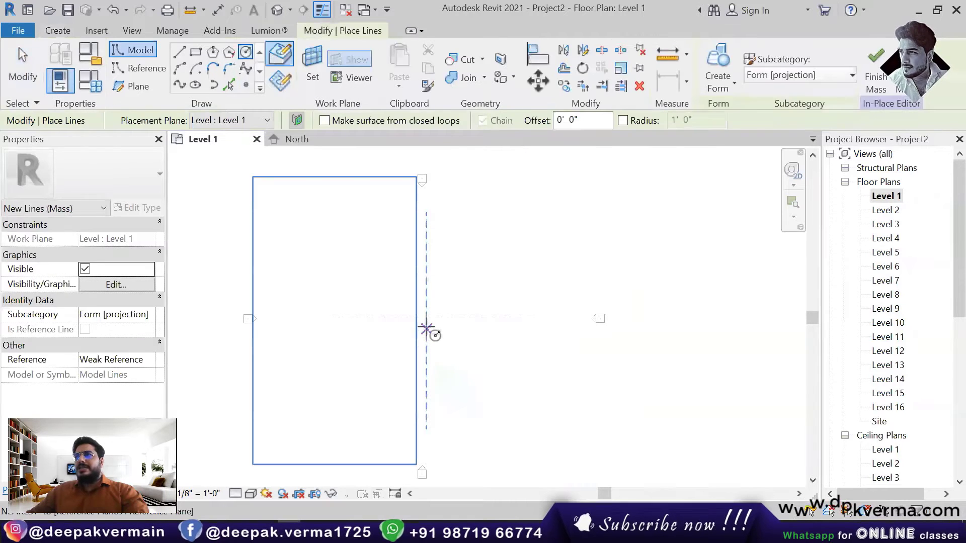
left_click(426, 317)
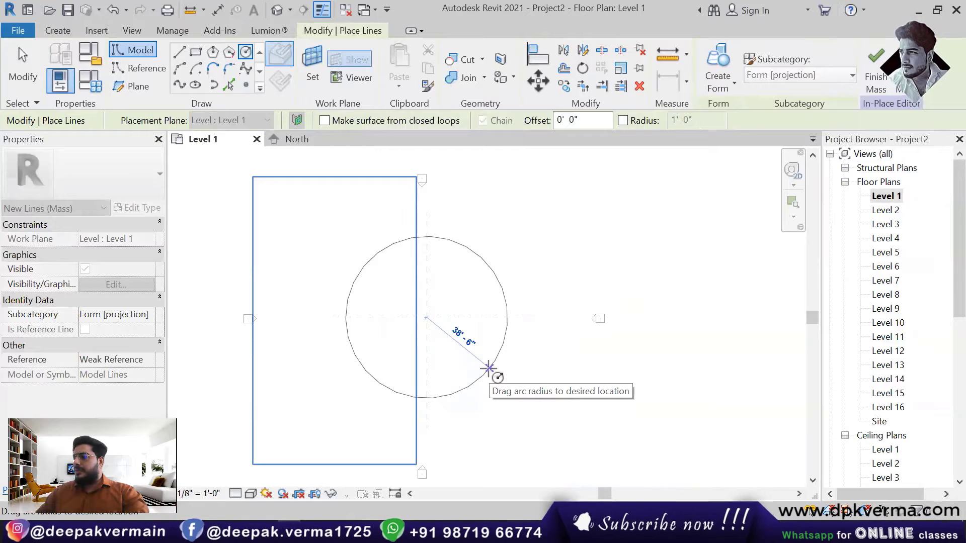
type("50")
key("Return")
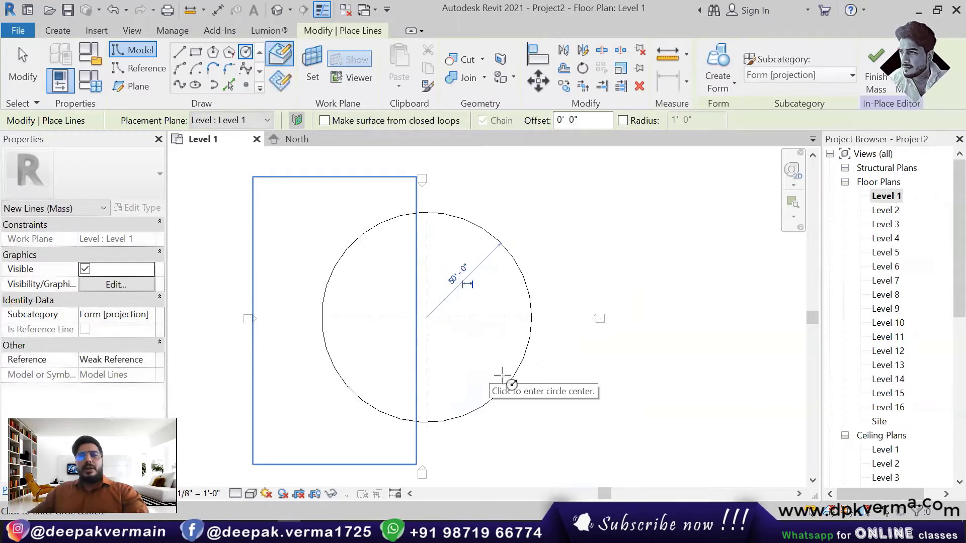
- Add concentric 40', 30' and 45' radius circles on the same centre and switch to 3D
left_click(426, 317)
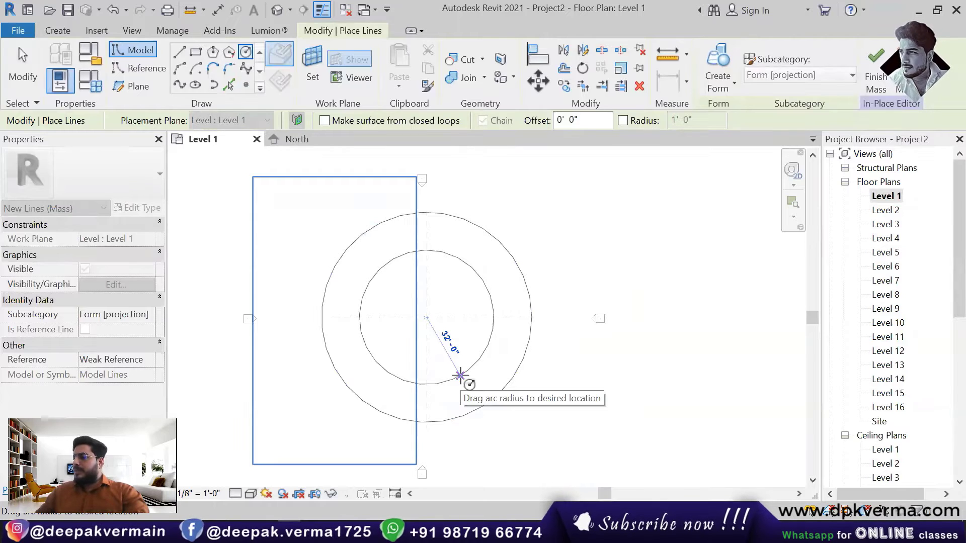
type("40")
key("Return")
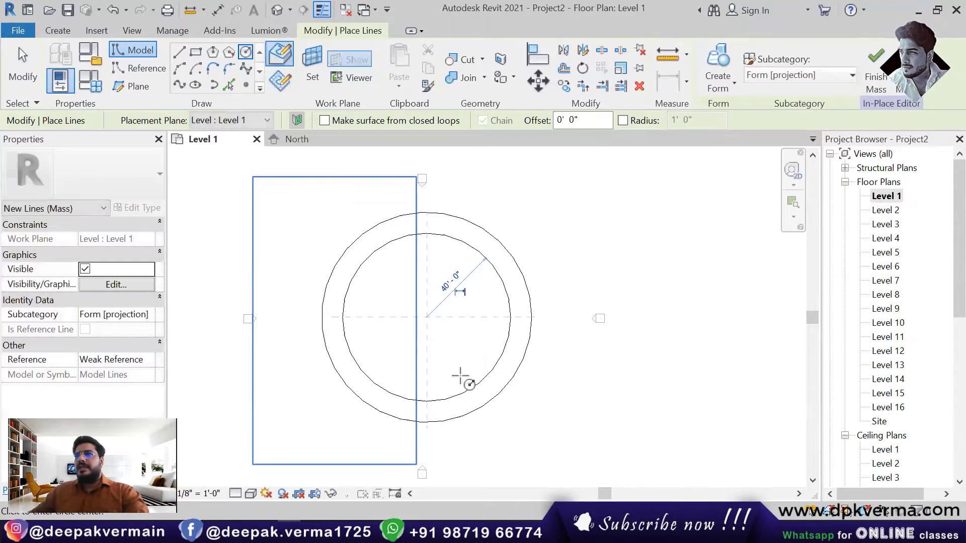
left_click(427, 317)
type("3")
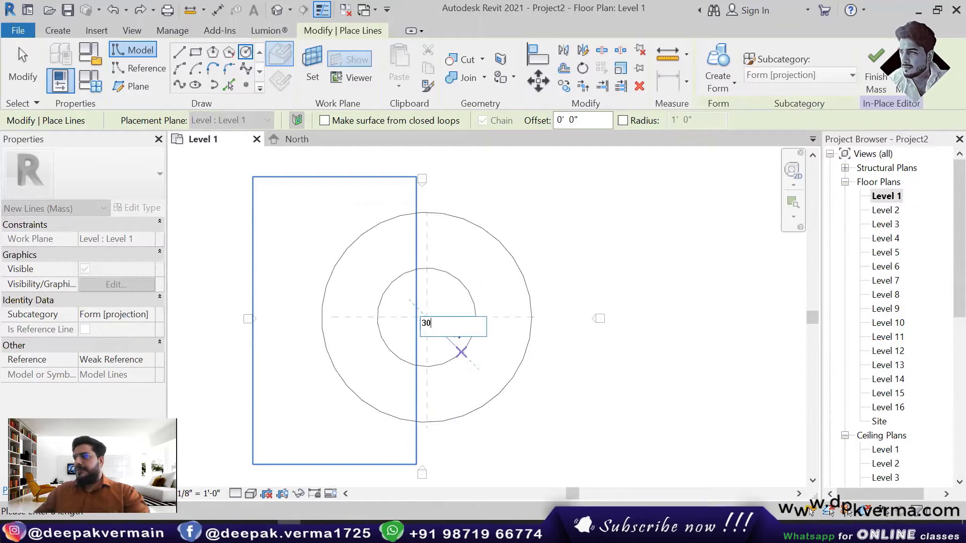
type("0")
key("Return")
left_click(427, 317)
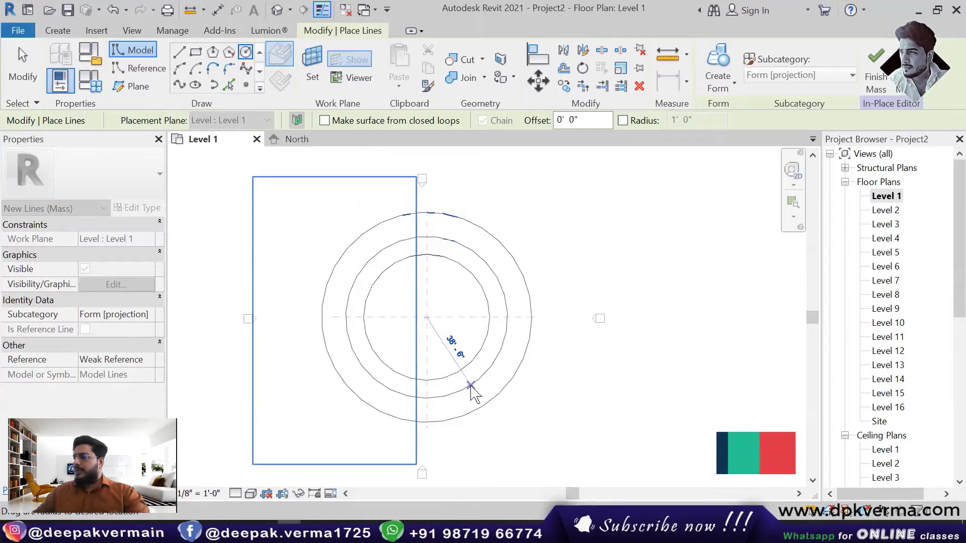
type("45")
key("Return")
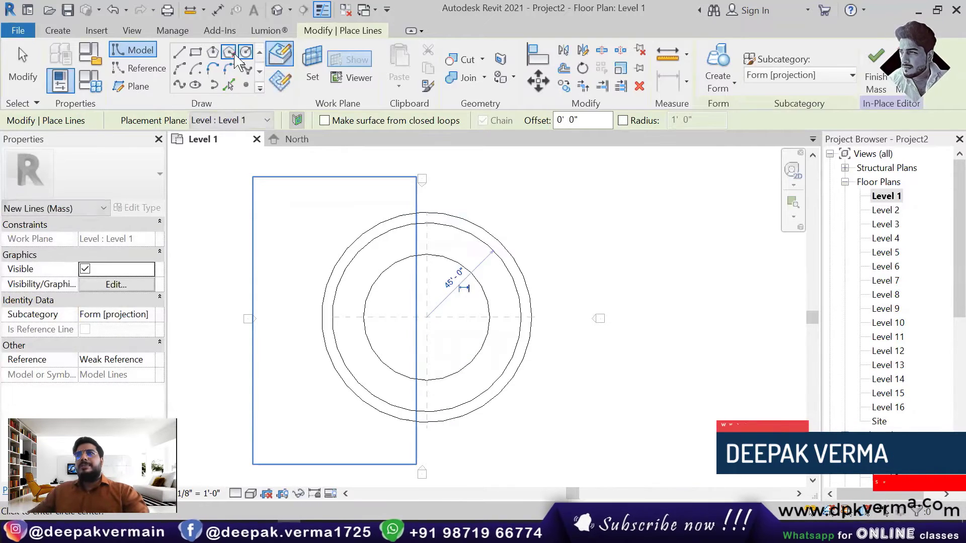
left_click(277, 11)
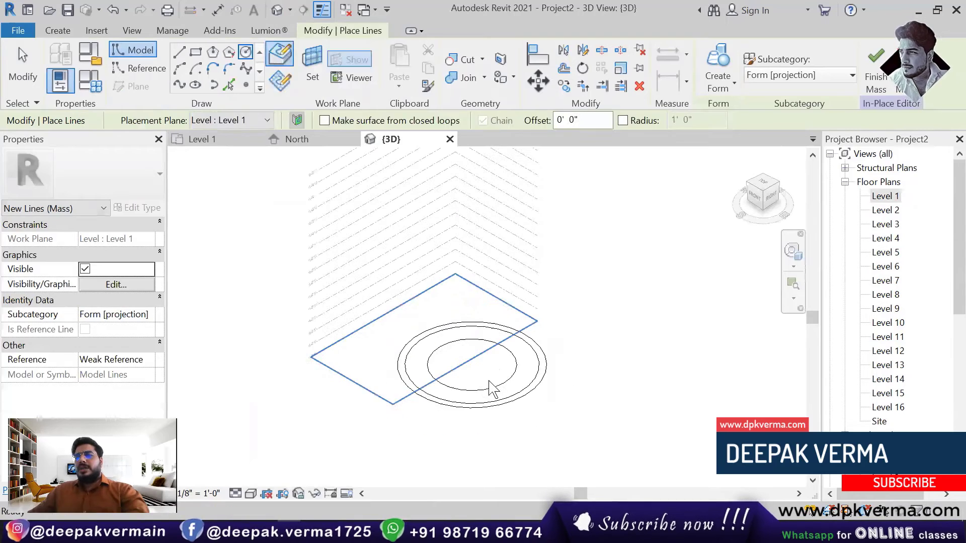
- Rehost the 30' inner circle to Level 8
key("Escape")
key("Escape")
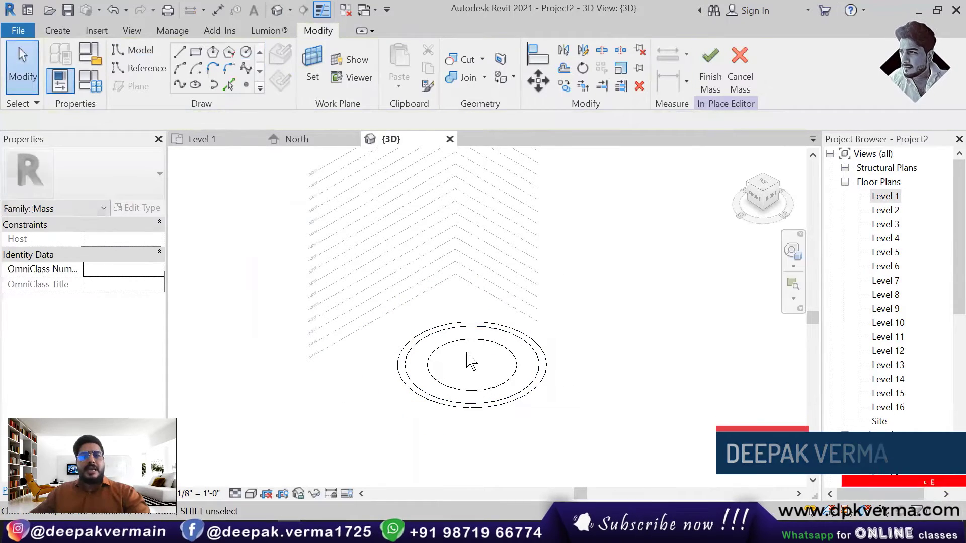
mouse_move(457, 369)
middle_mouse_down()
mouse_move(412, 384)
mouse_move(410, 405)
middle_mouse_up()
left_click(405, 399)
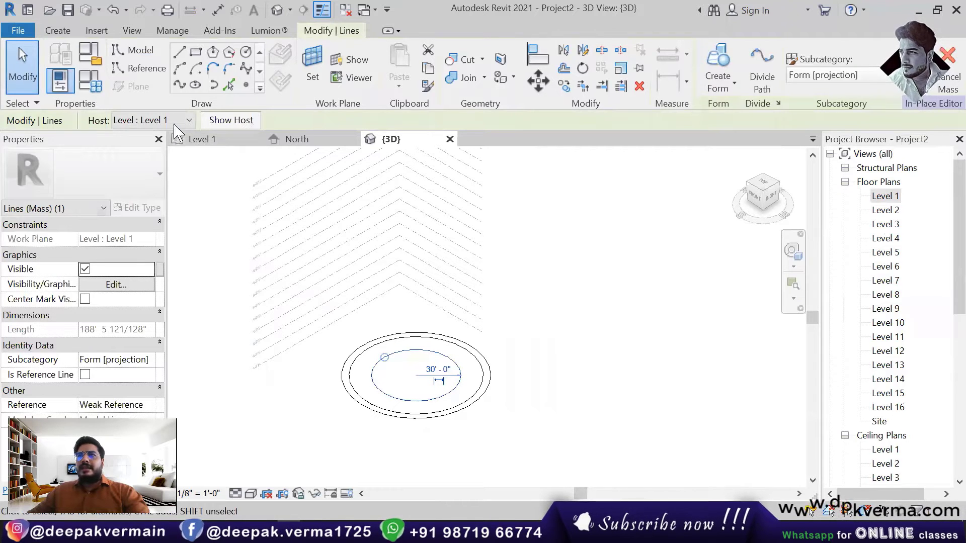
left_click(186, 120)
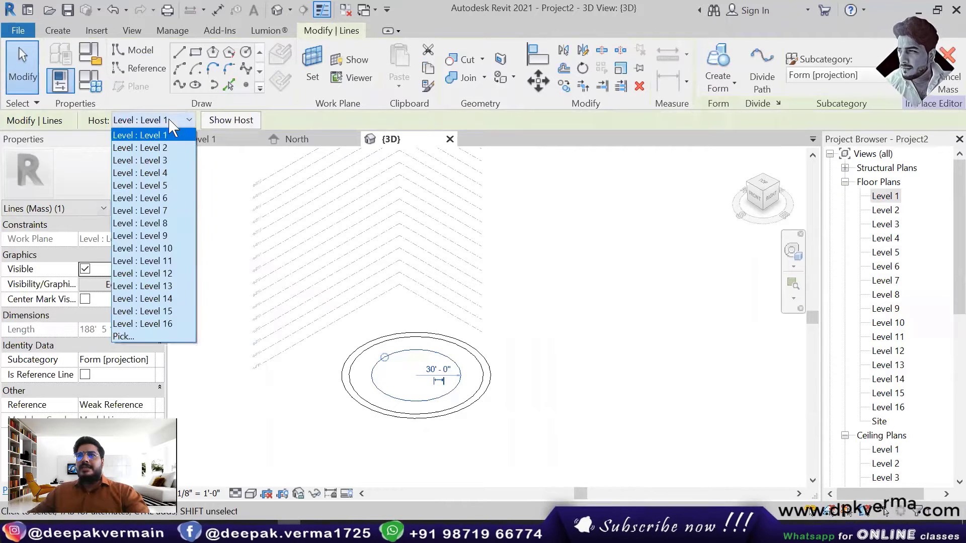
left_click(166, 224)
- Rehost the 45' circle to Level 16 and window-select all three stacked profiles
left_click(406, 416)
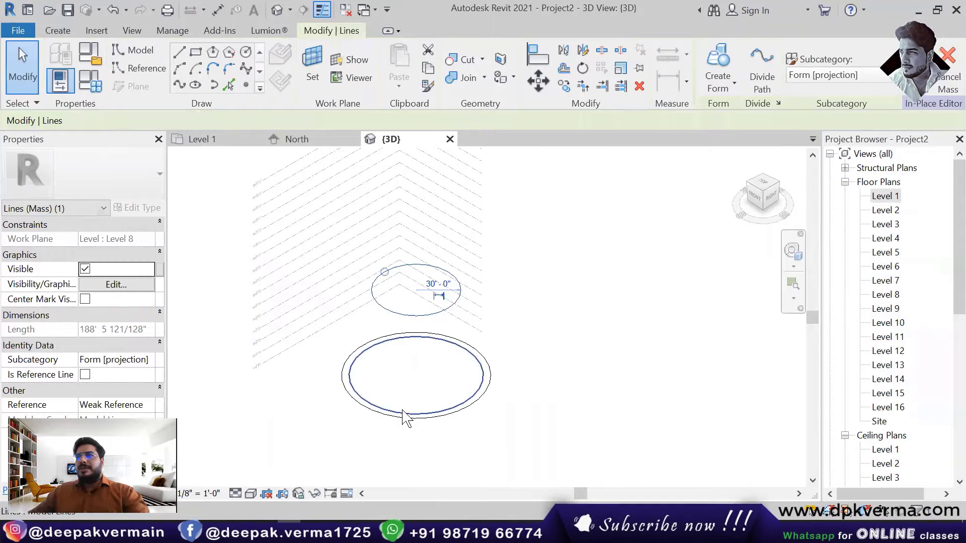
left_click(158, 121)
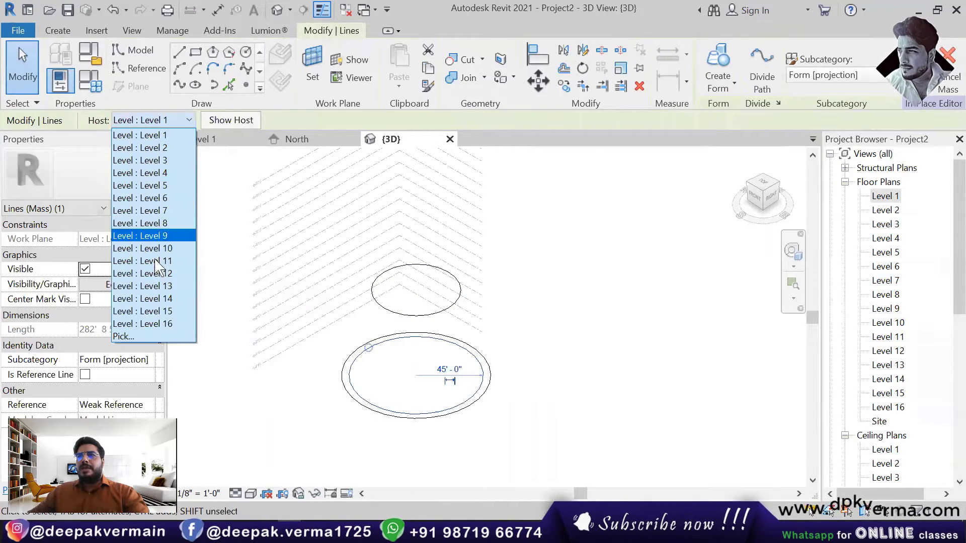
left_click(151, 324)
left_click(520, 347)
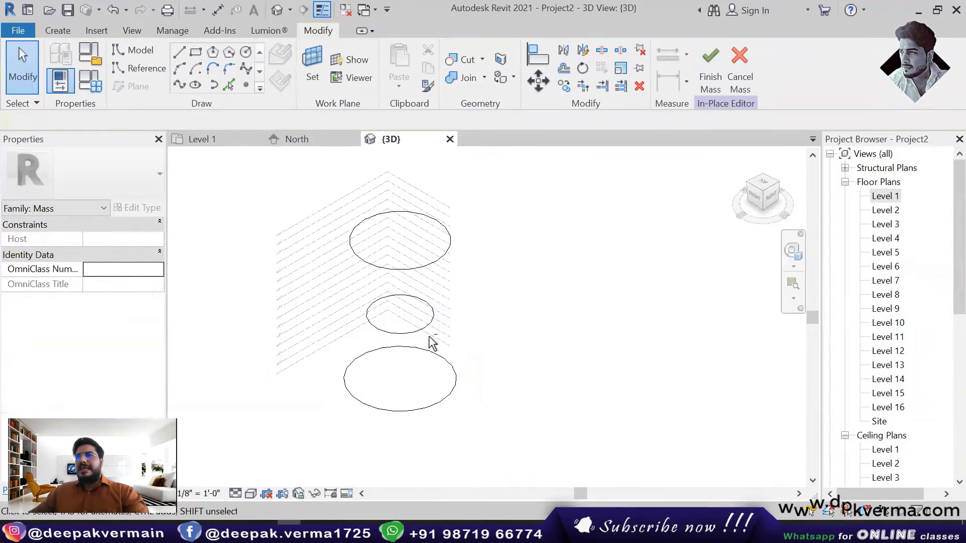
middle_click_drag(438, 323, 434, 287, "shift")
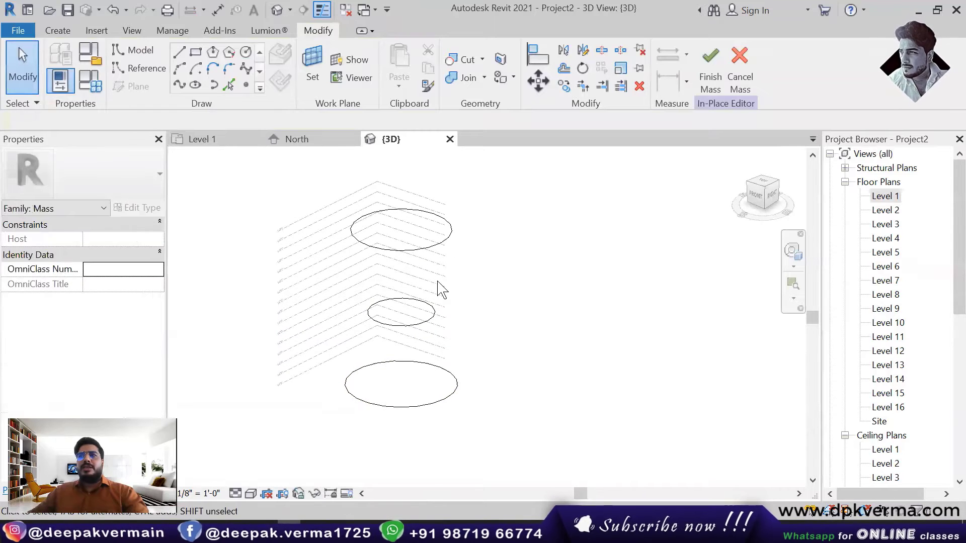
left_click_drag(474, 183, 318, 428)
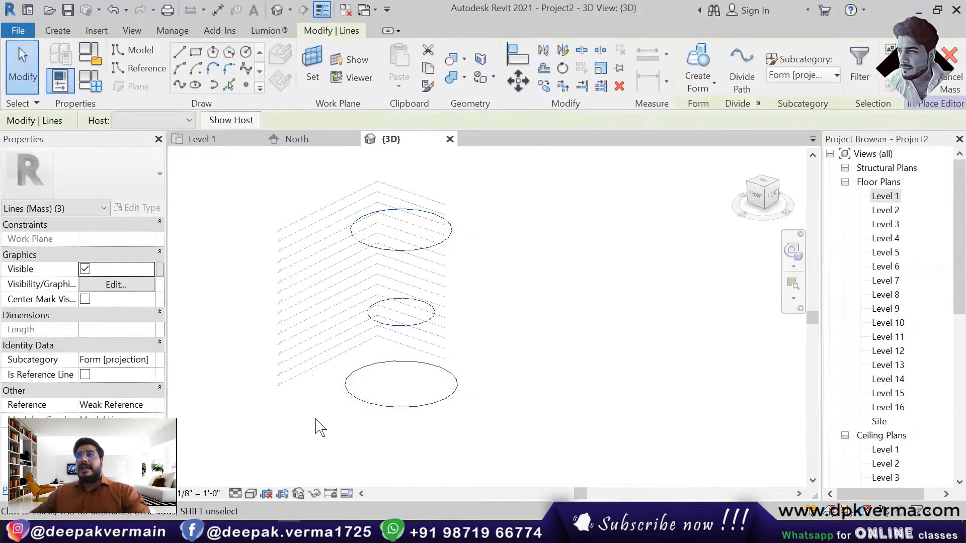
- Create a solid form lofted through the three stacked circles
left_click(698, 83)
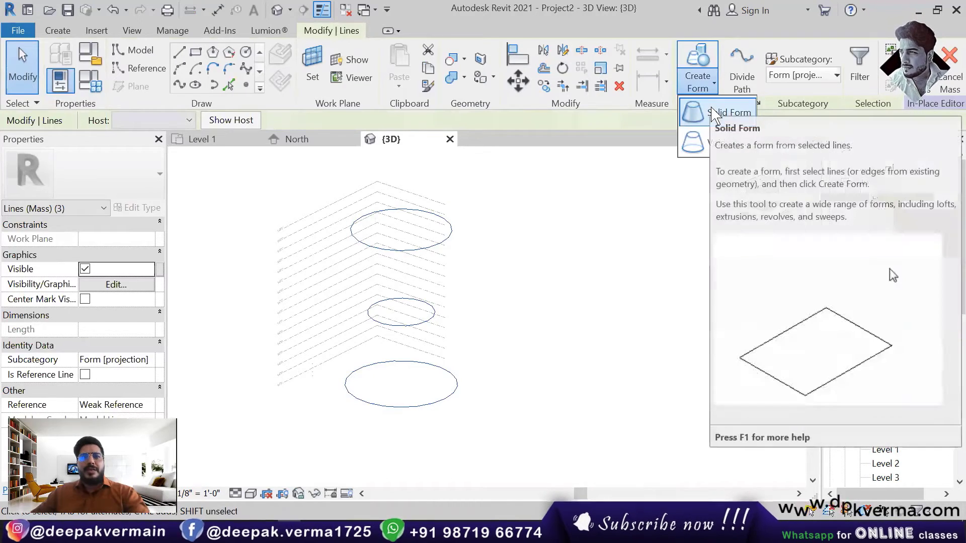
left_click(716, 114)
middle_click_drag(445, 315, 345, 336, "shift")
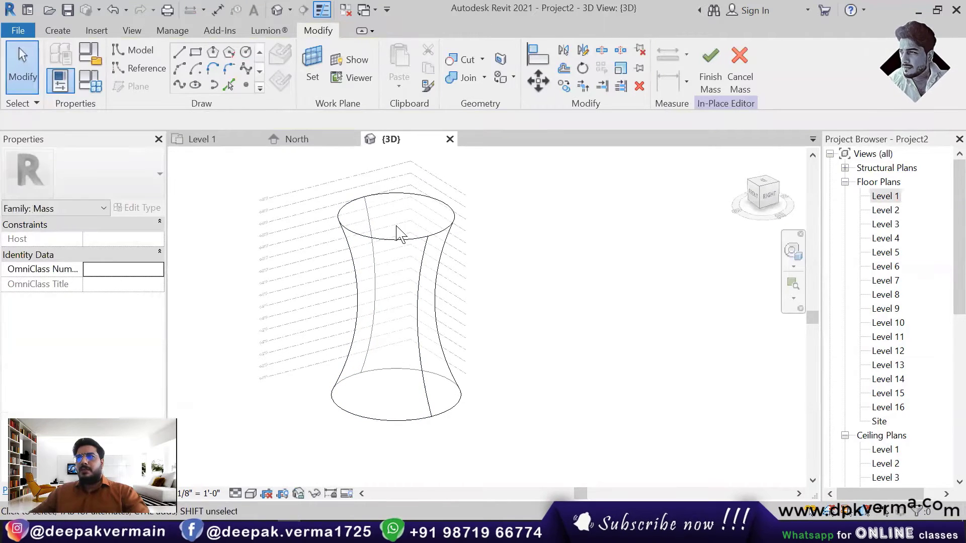
- Set the visual style to Shaded and select both faces of the hourglass mass
left_click(251, 495)
left_click(282, 448)
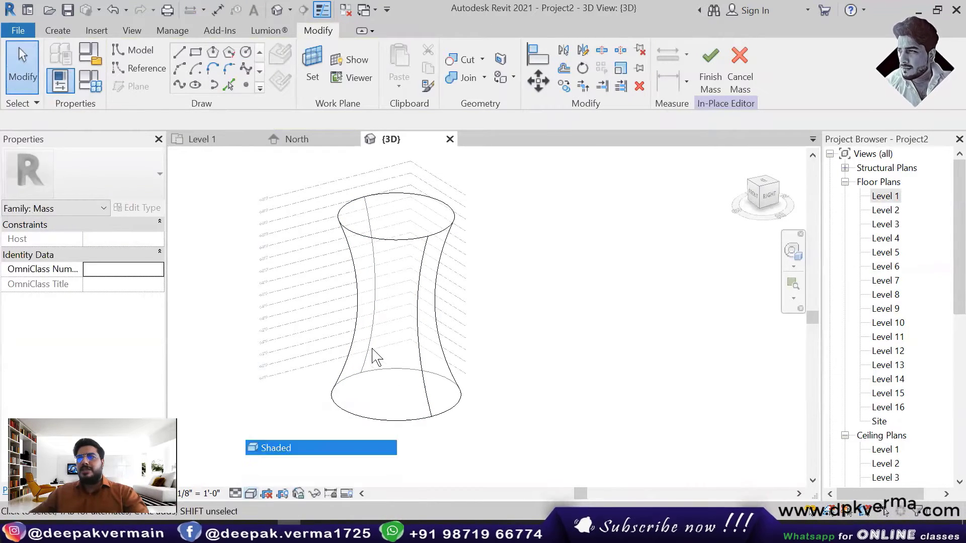
left_click(438, 287)
left_click(359, 328, "ctrl")
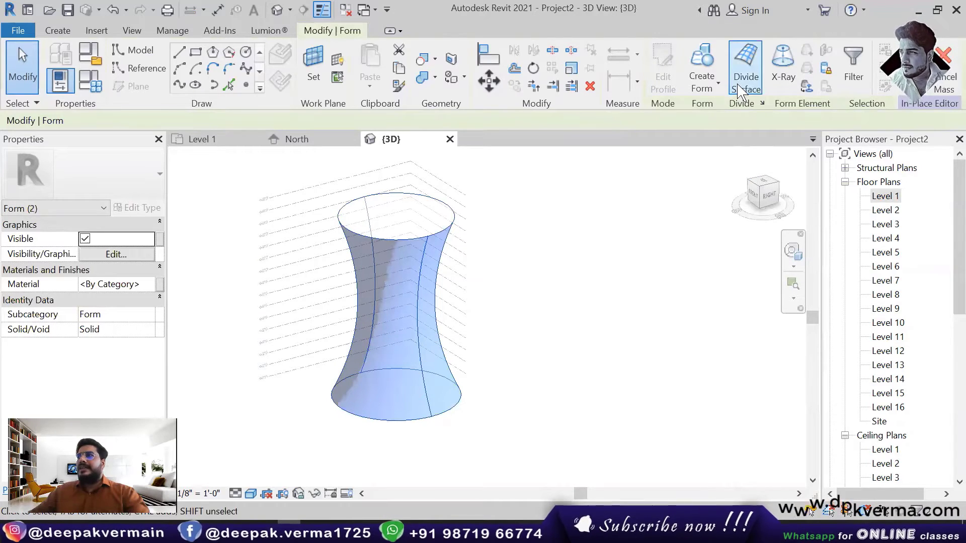
- Divide both hourglass faces into a 12 by 12 UV grid and inspect it
left_click(746, 64)
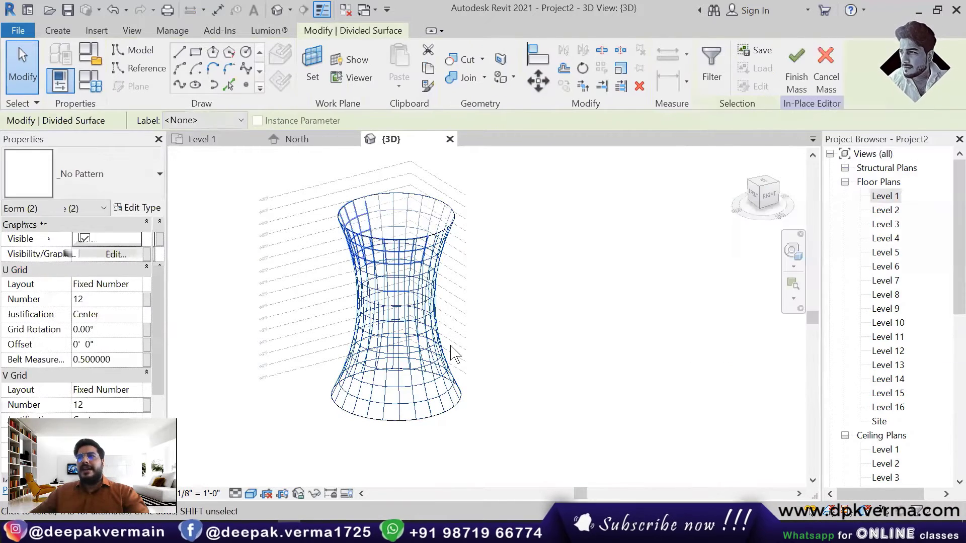
middle_click_drag(469, 349, 391, 201, "shift")
scroll(461, 356, "up", 2)
scroll(397, 323, "down", 2)
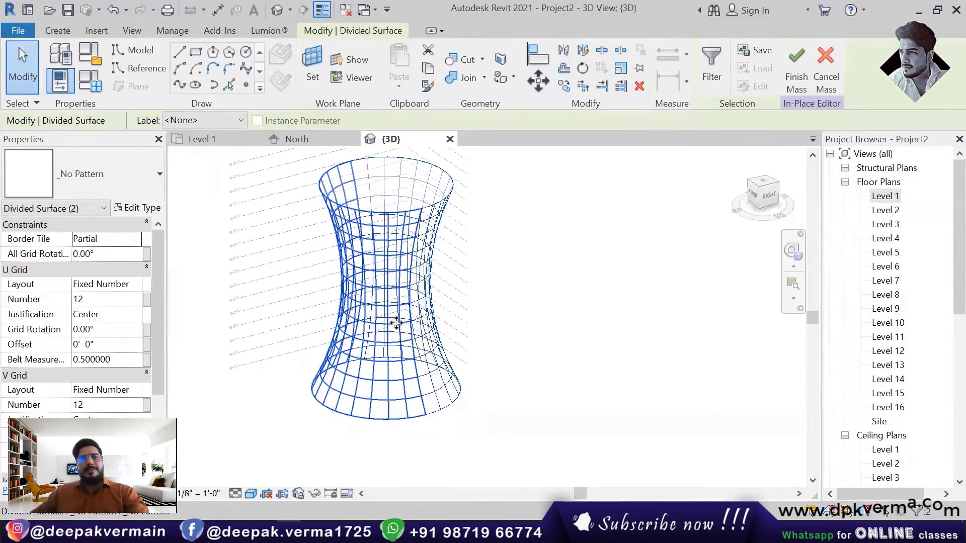
middle_click_drag(397, 322, 421, 300, "shift")
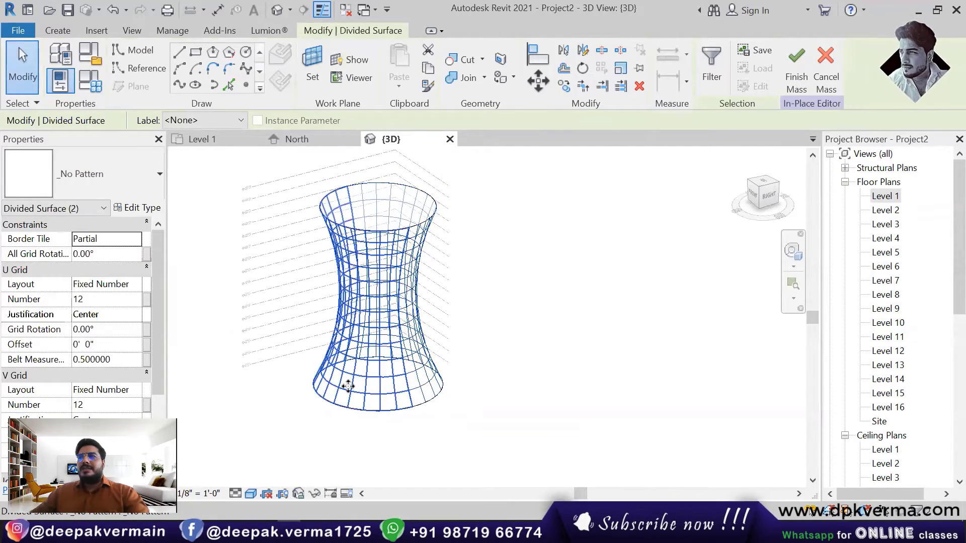
left_click(439, 401)
left_click(370, 407)
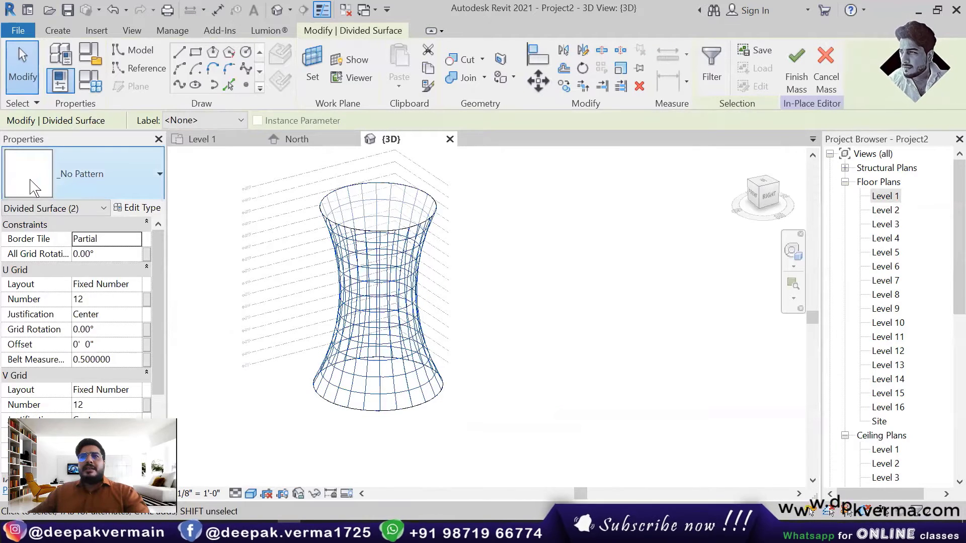
- Apply the Rhomboid pattern to the divided surface and inspect the diamond panels
left_click(80, 176)
left_click_drag(198, 291, 187, 361)
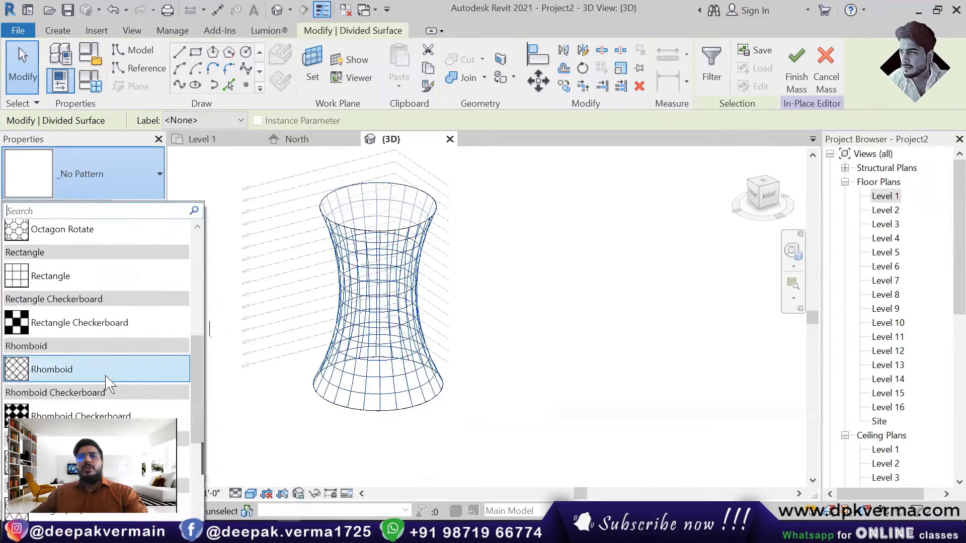
left_click(56, 374)
middle_click_drag(428, 331, 371, 324, "shift")
left_click(517, 315)
scroll(371, 308, "up", 3)
scroll(411, 321, "down", 4)
scroll(379, 281, "up", 5)
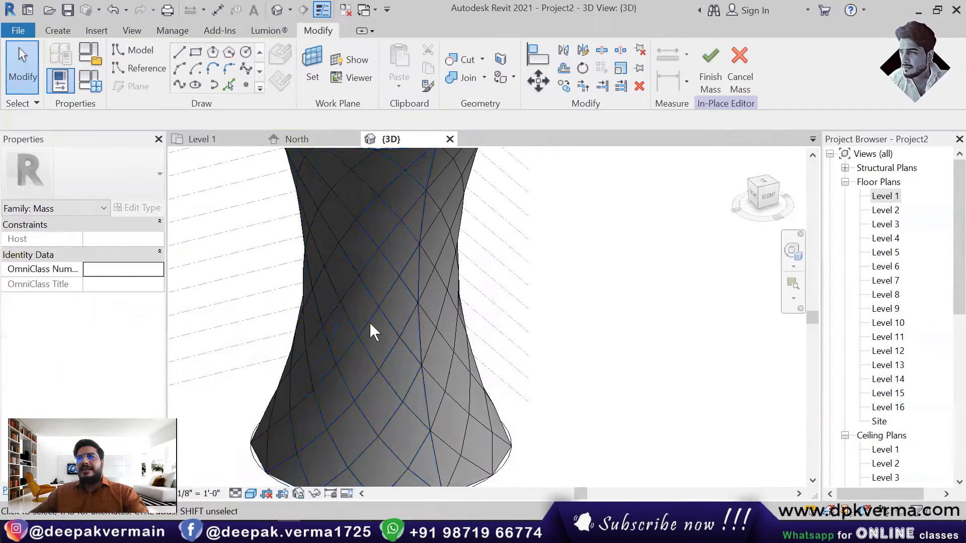
scroll(369, 319, "down", 2)
scroll(369, 321, "down", 3)
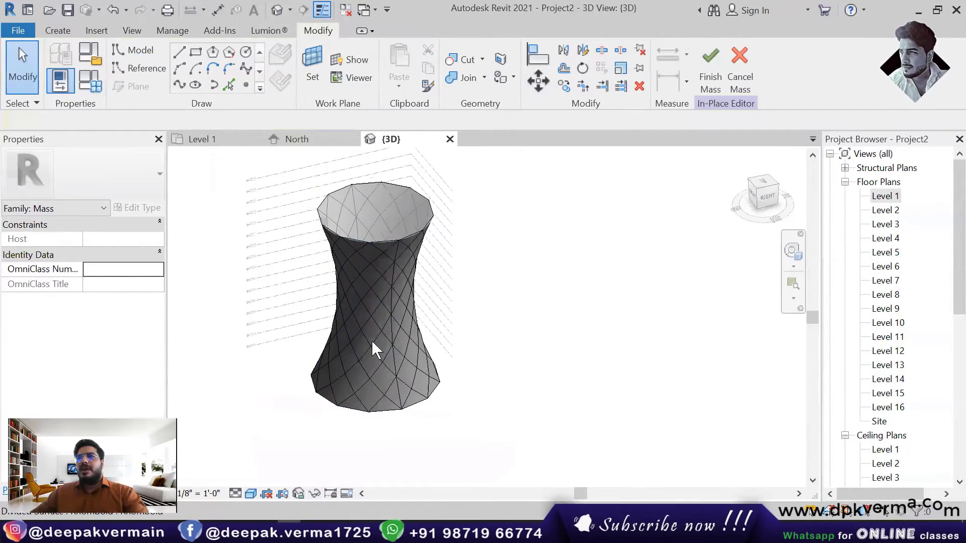
scroll(373, 339, "up", 2)
scroll(394, 345, "down", 1)
- Set the U and V grid counts of both divided-surface halves to 22
left_click(445, 385)
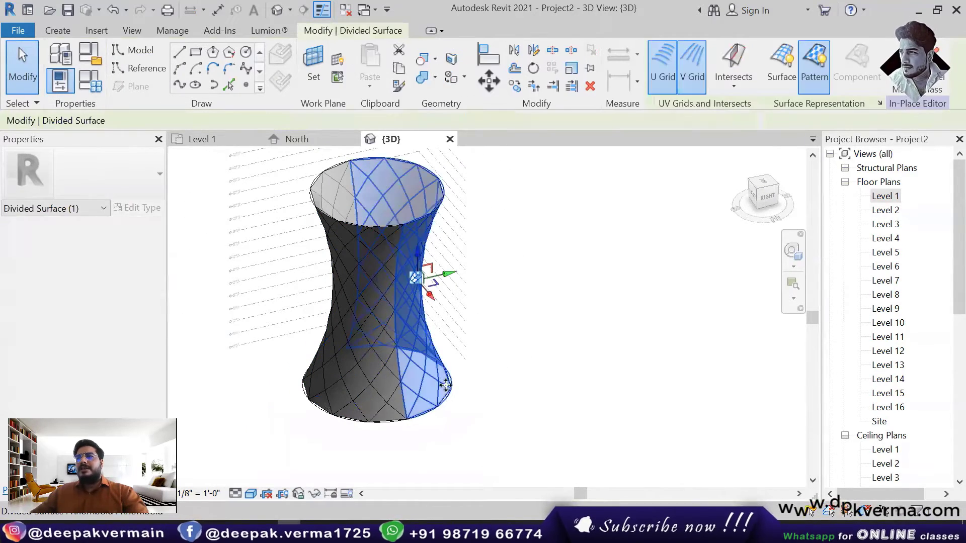
left_click(372, 391, "ctrl")
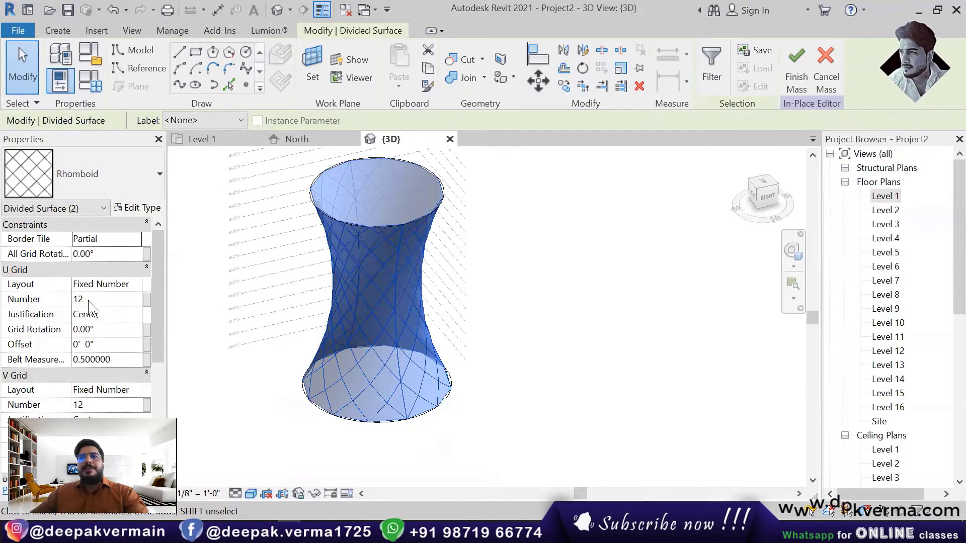
double_click(89, 300)
type("2")
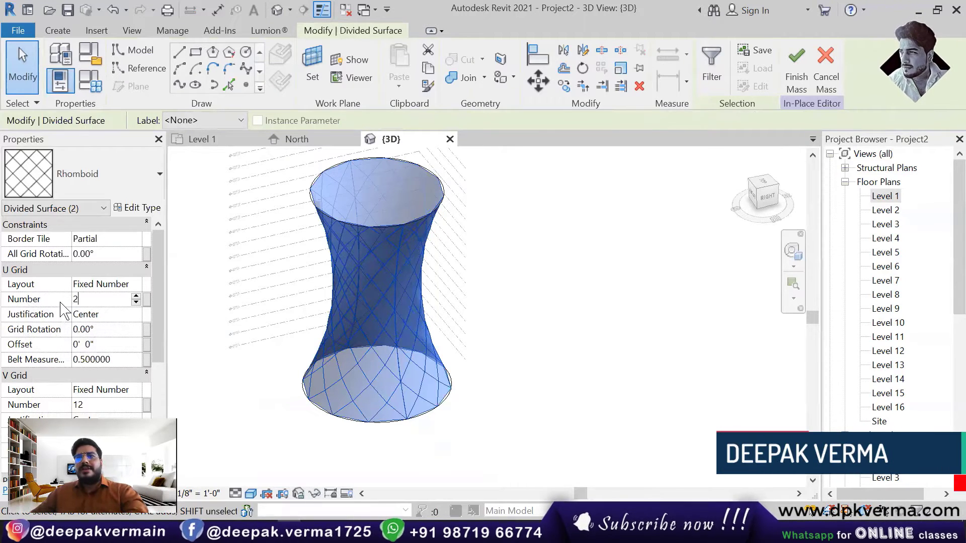
key("Return")
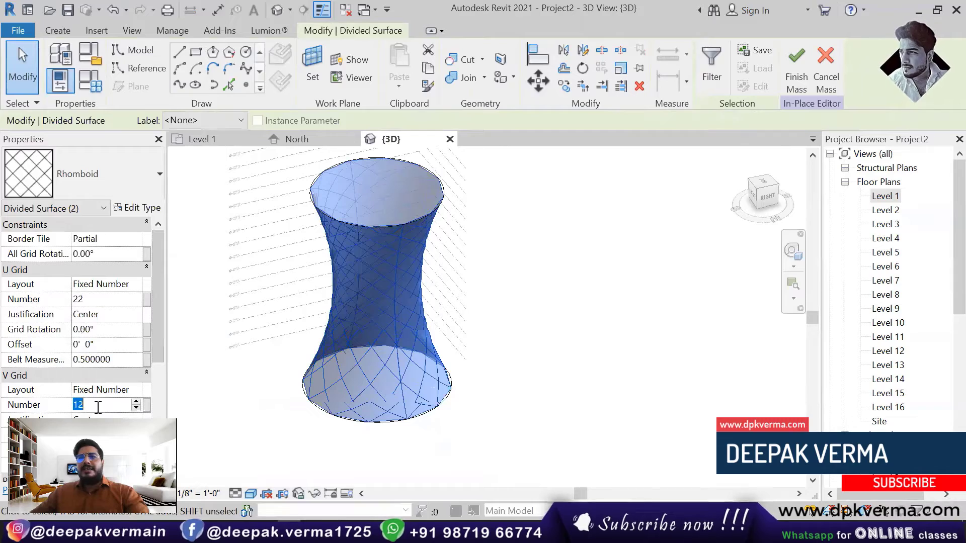
left_click(98, 408)
type("22")
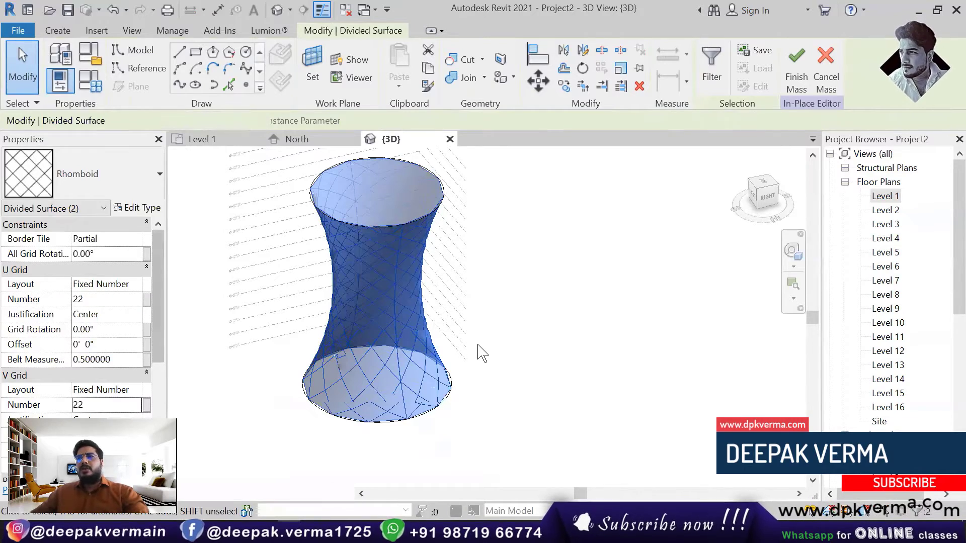
left_click(503, 380)
scroll(441, 402, "up", 3)
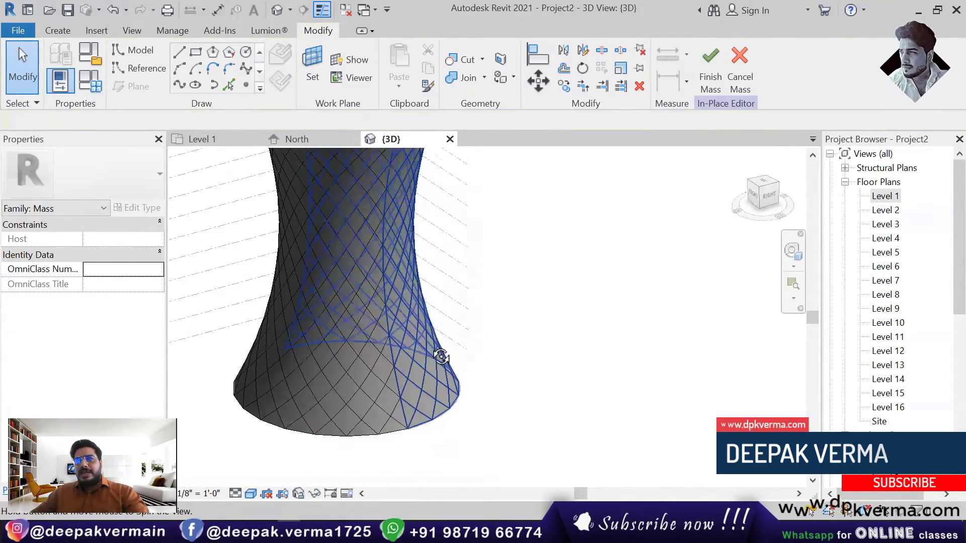
scroll(356, 287, "up", 2)
middle_click_drag(358, 307, 366, 331, "shift")
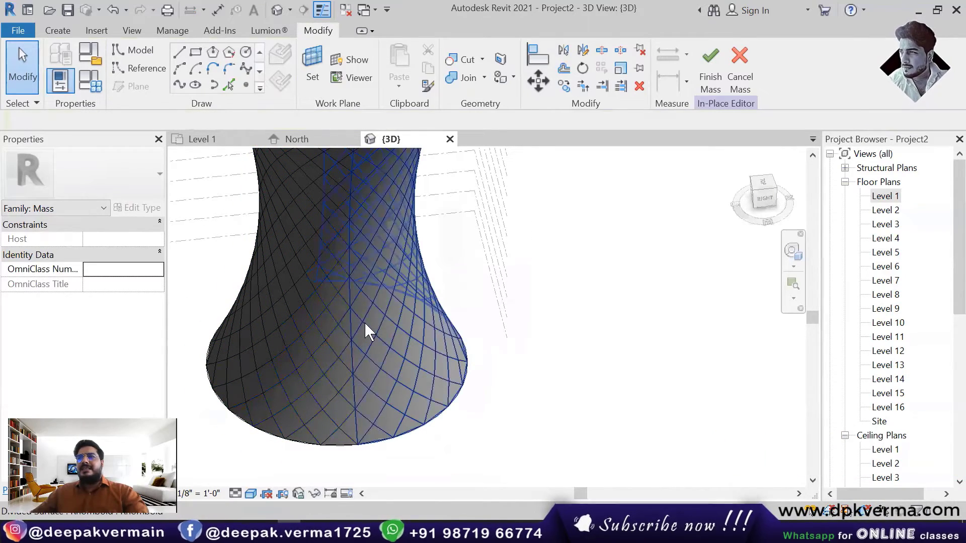
- Reapply a U grid count of 22 to one surface half and check the denser panels
left_click(364, 322)
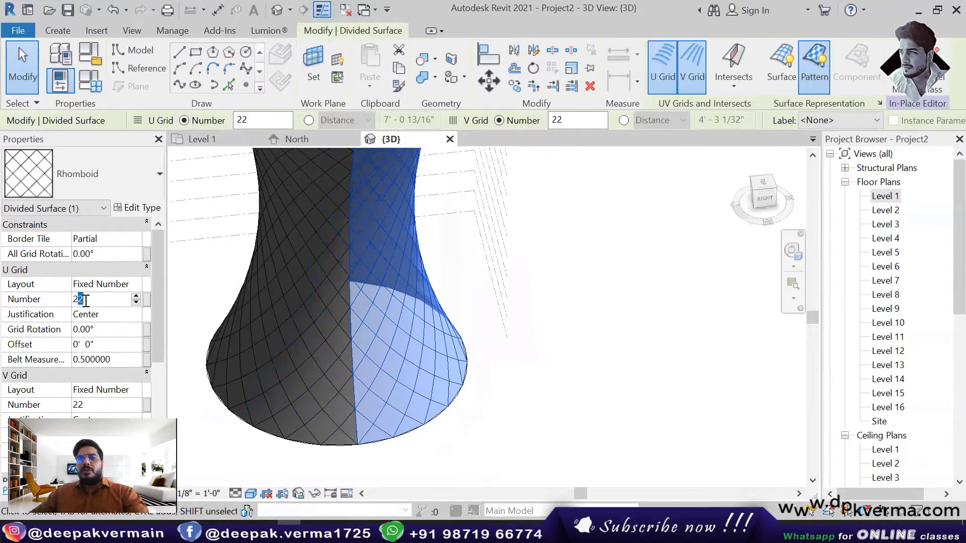
key("Escape")
scroll(360, 345, "up", 2)
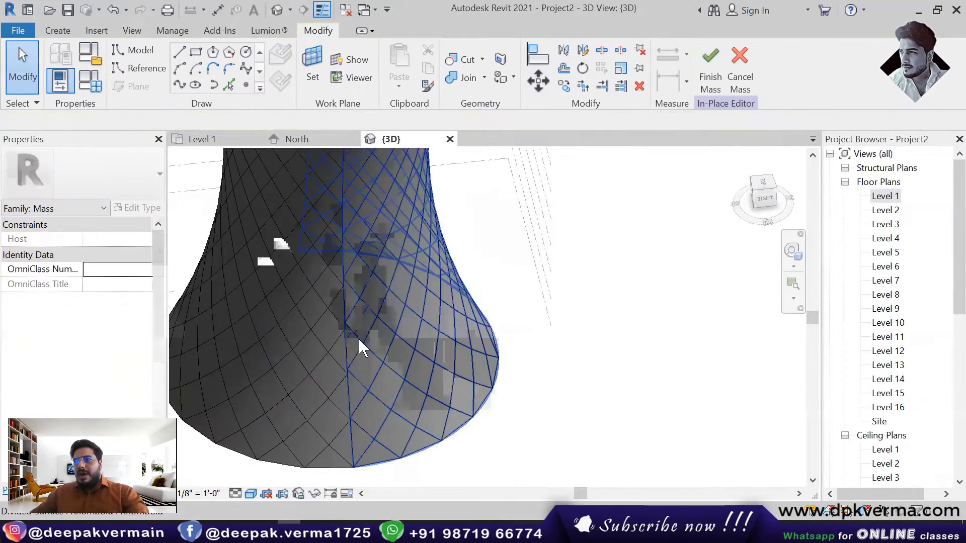
left_click(360, 339)
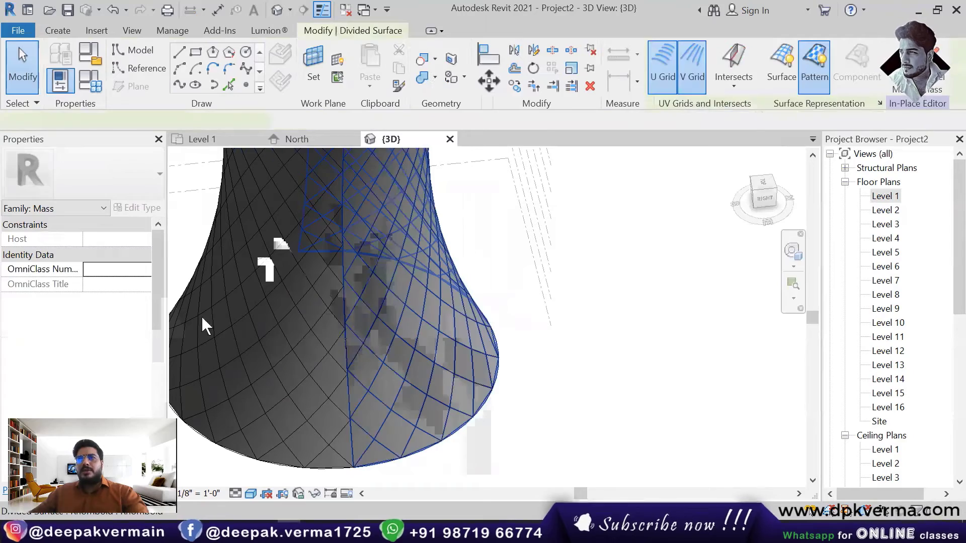
left_click(105, 300)
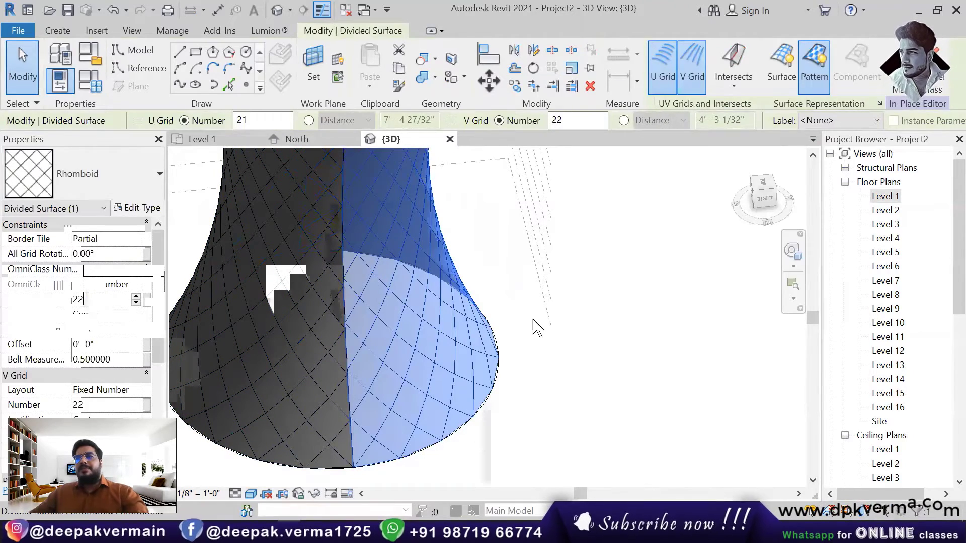
type("22")
key("Return")
key("Escape")
middle_click_drag(560, 394, 489, 326, "shift")
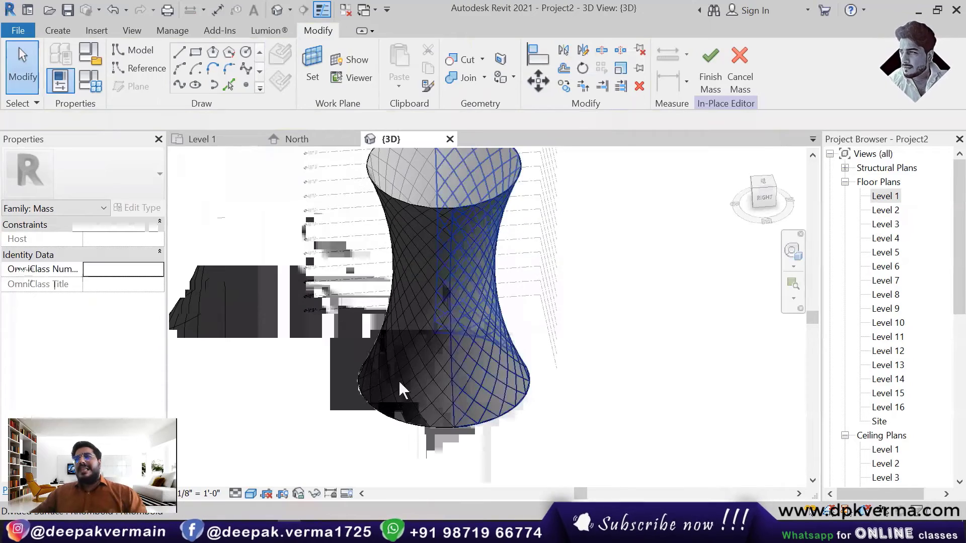
scroll(401, 384, "up", 5)
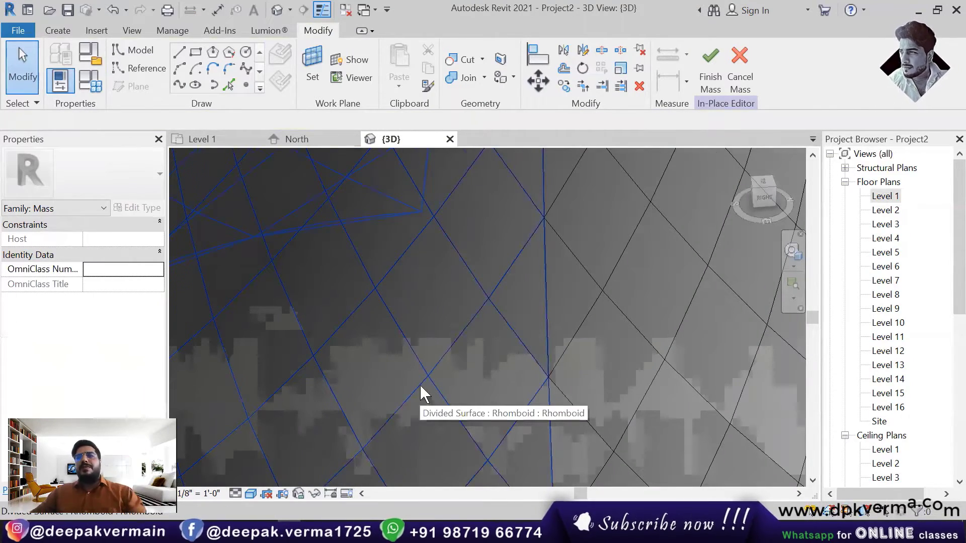
scroll(420, 385, "down", 8)
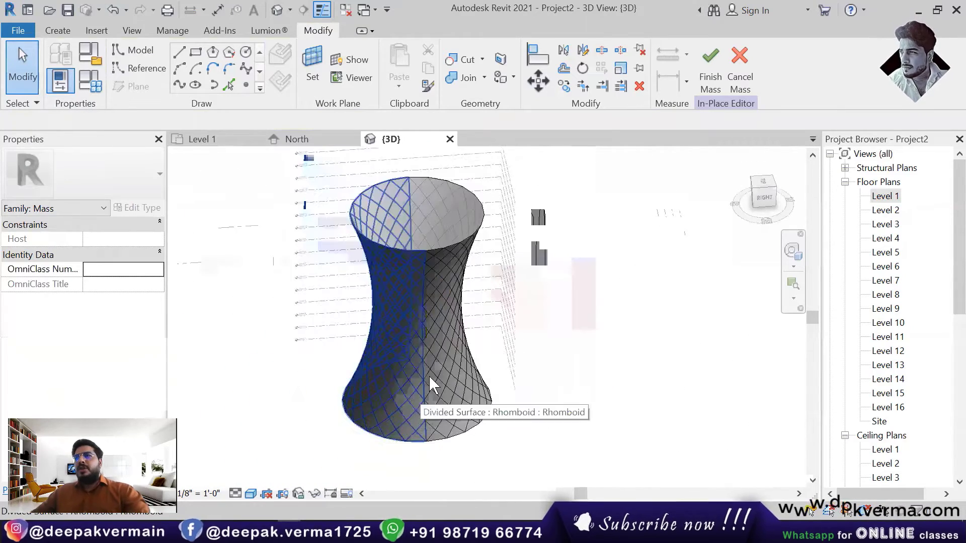
- Create a new family from the English-Imperial 'Curtain Panel Pattern Based.rft' template
left_click(22, 31)
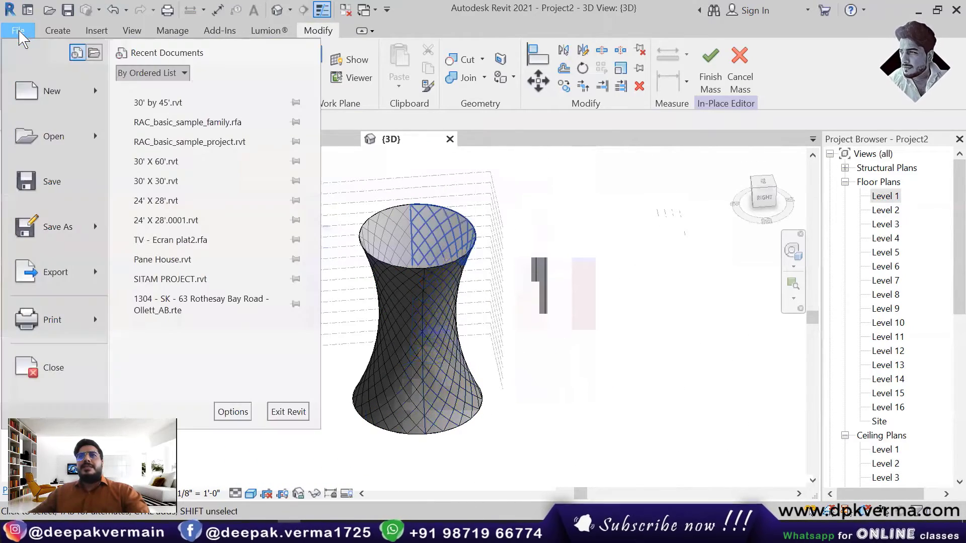
mouse_move(53, 93)
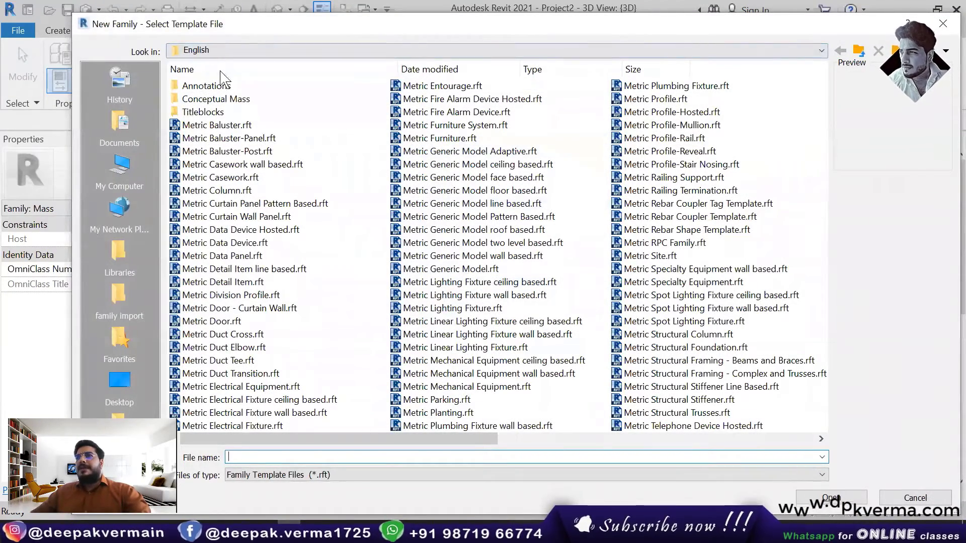
left_click(859, 52)
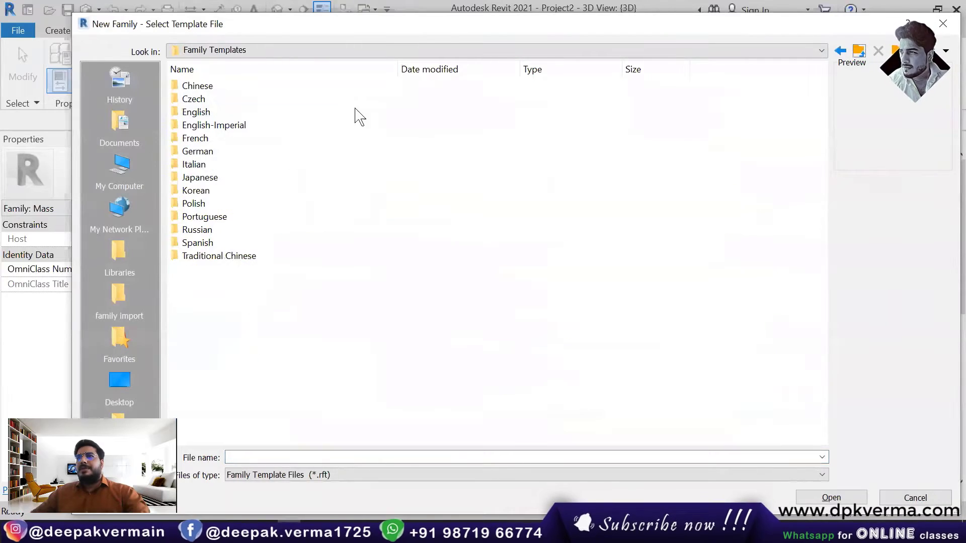
left_click(212, 129)
double_click(211, 127)
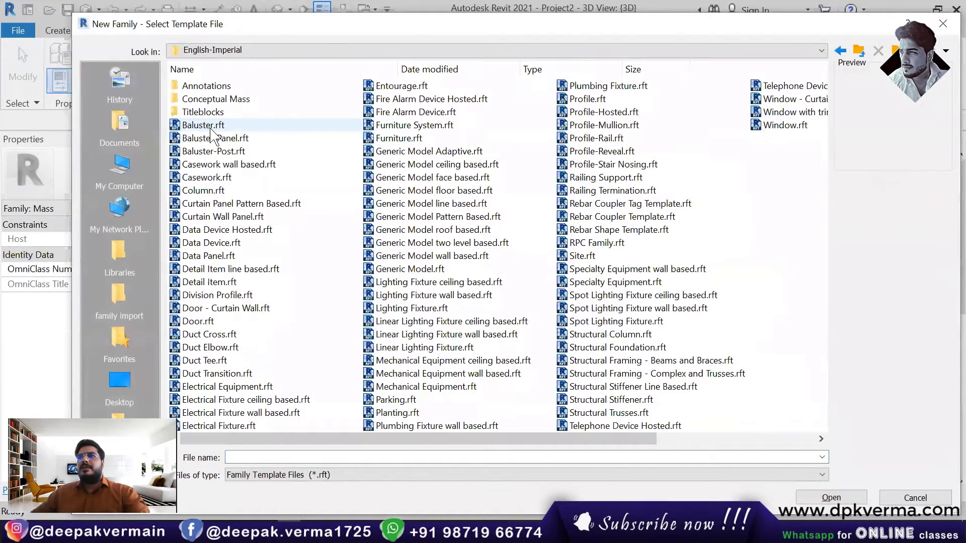
left_click(209, 204)
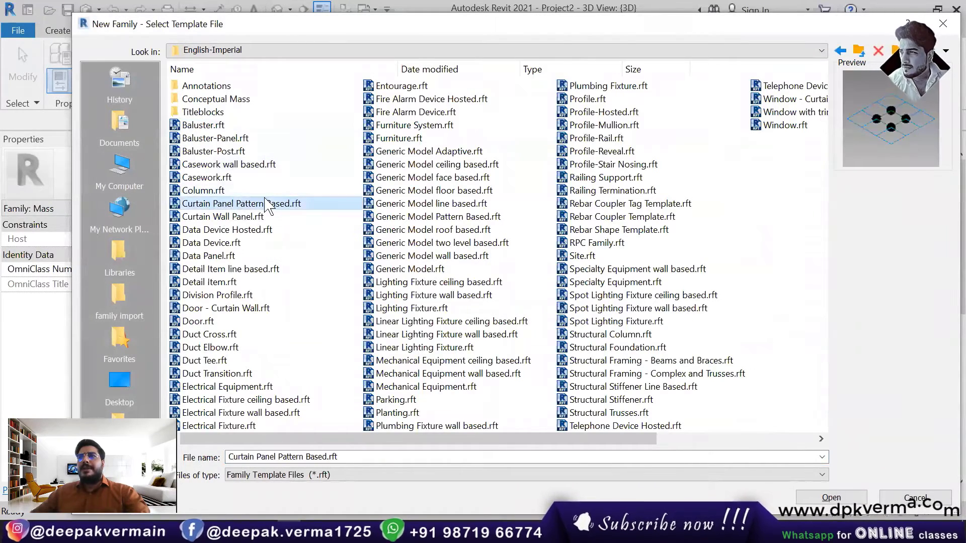
double_click(287, 205)
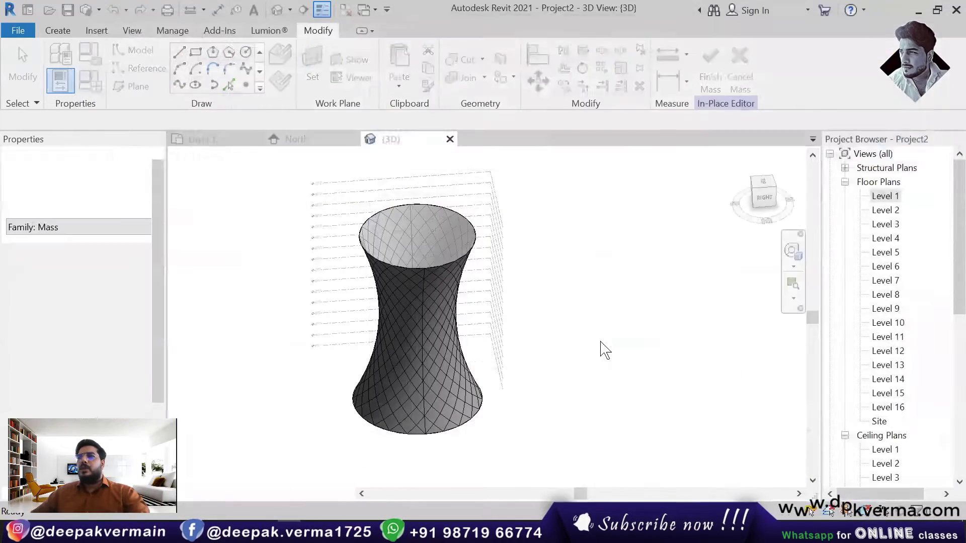
- Switch the tile pattern grid from Rectangle to Rhomboid and view the diamond points
scroll(542, 354, "down", 1)
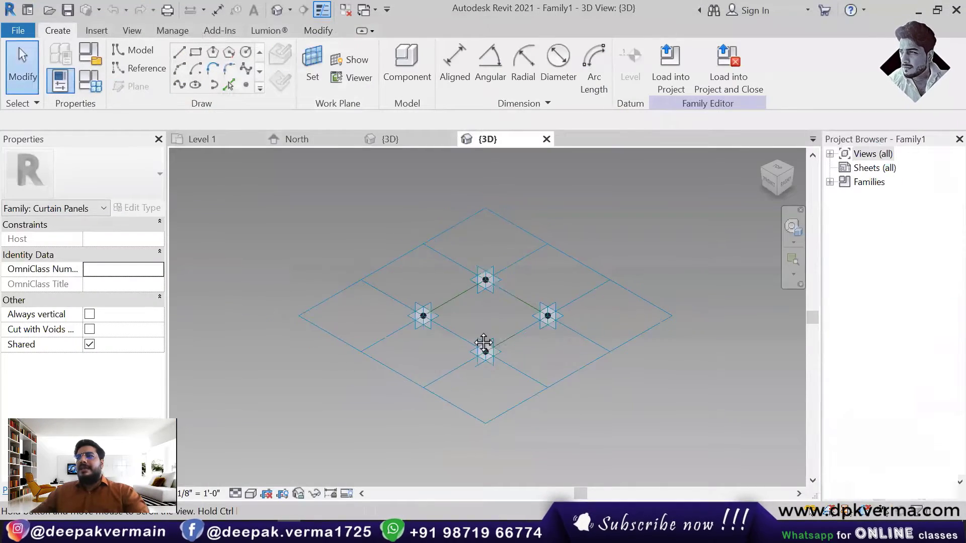
middle_click_drag(542, 354, 463, 326)
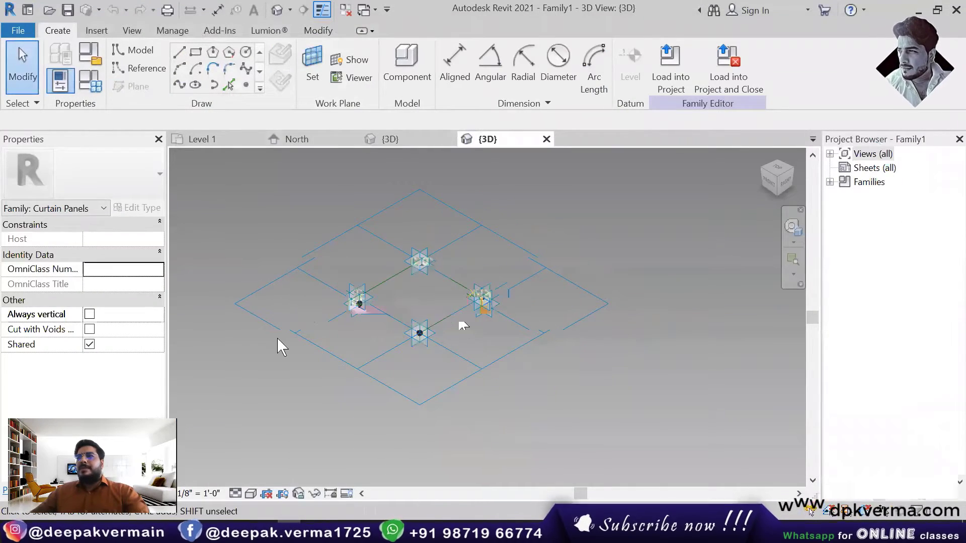
left_click(548, 337)
left_click(101, 173)
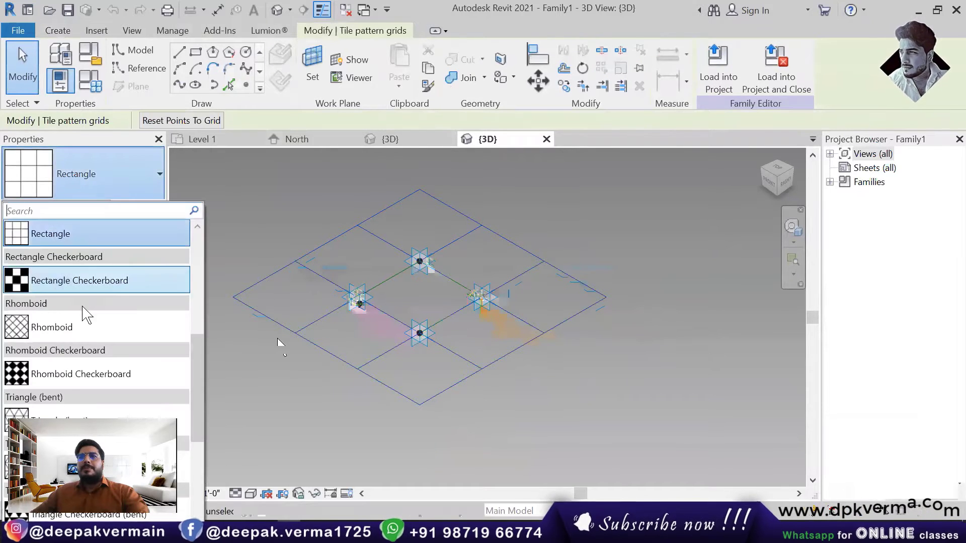
scroll(61, 393, "down", 1)
left_click(55, 292)
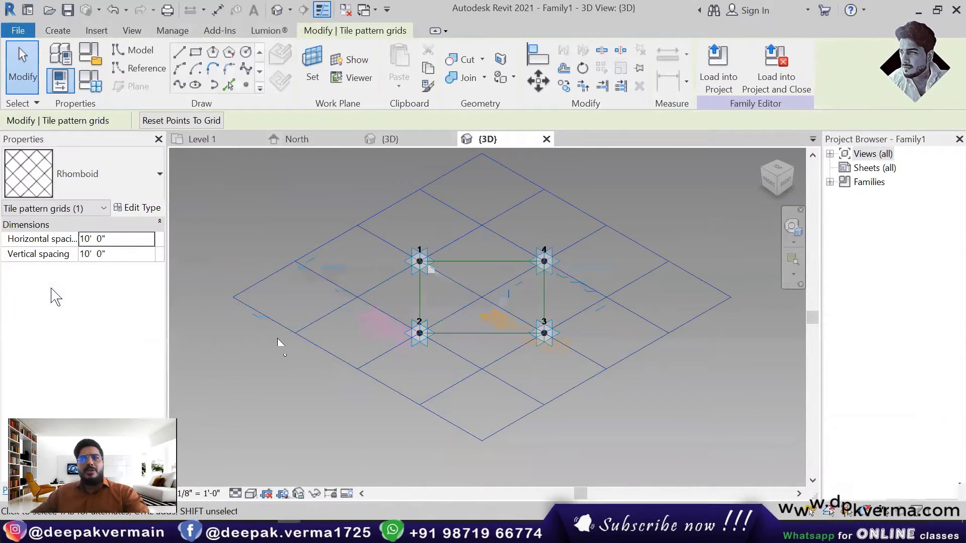
left_click(277, 338)
middle_click_drag(280, 341, 546, 289, "shift")
scroll(545, 284, "up", 3)
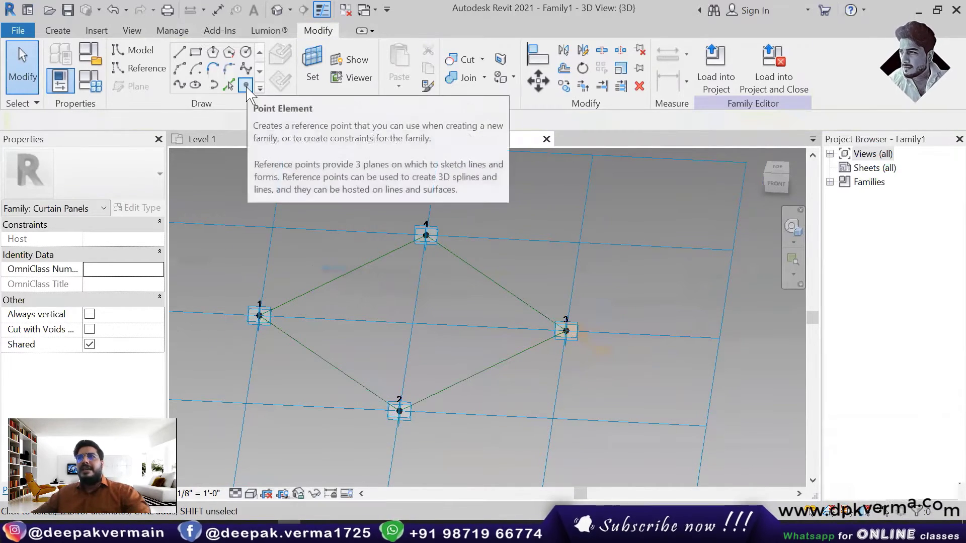
- Place a reference point on the edge between points 4 and 3 and make it the work plane
left_click(246, 86)
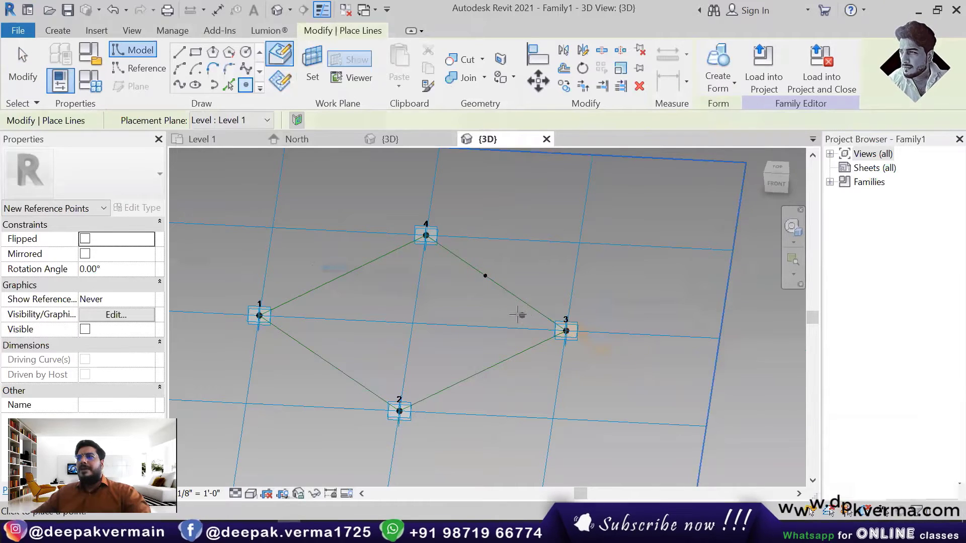
scroll(519, 315, "up", 2)
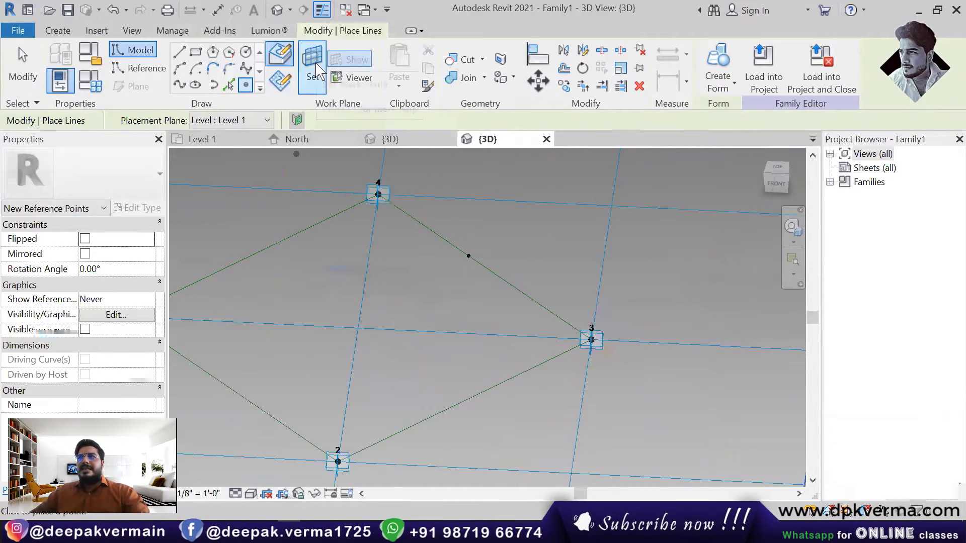
left_click(316, 65)
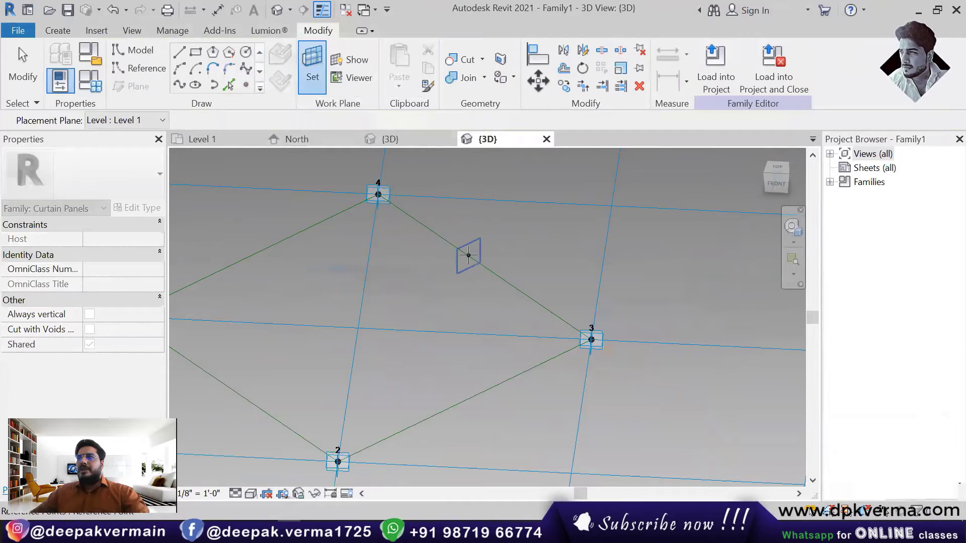
left_click(468, 255)
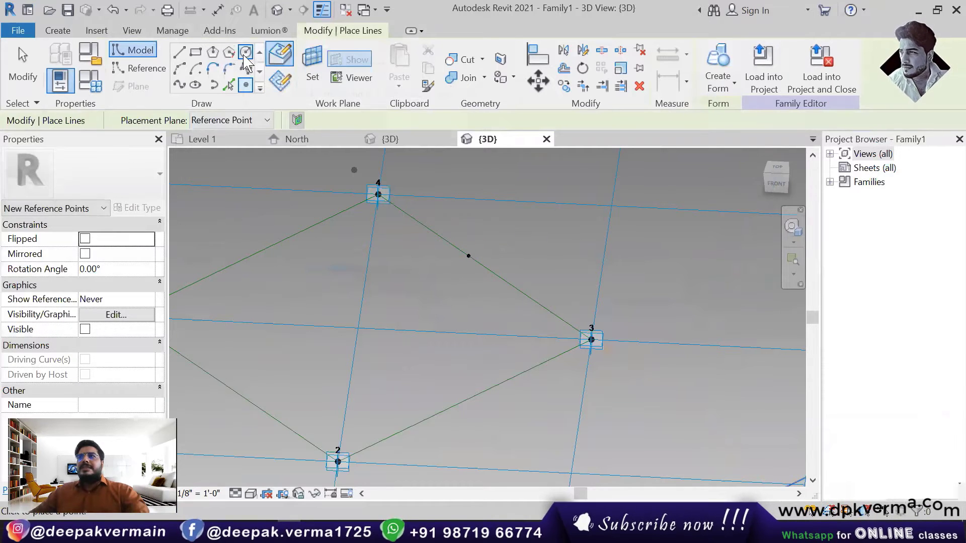
- Draw a small circle centred on the reference point, then select it and Tab to the rhomboid edge chain
left_click(245, 53)
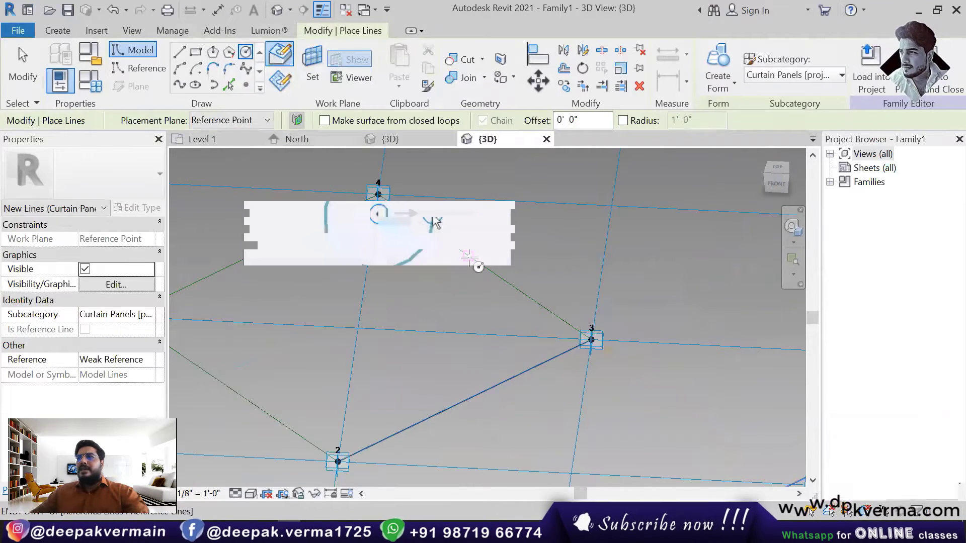
left_click(478, 266)
scroll(477, 269, "up", 3)
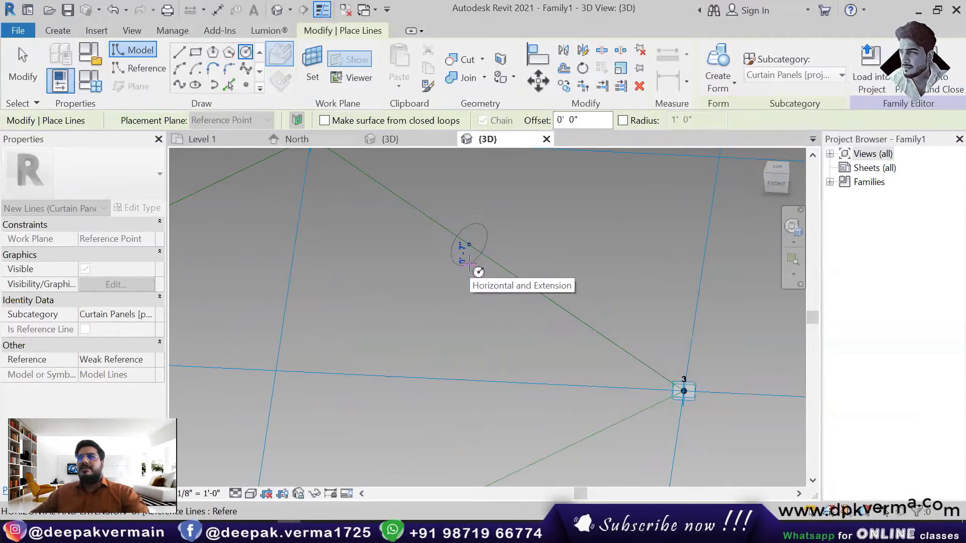
left_click(468, 262)
scroll(478, 269, "down", 3)
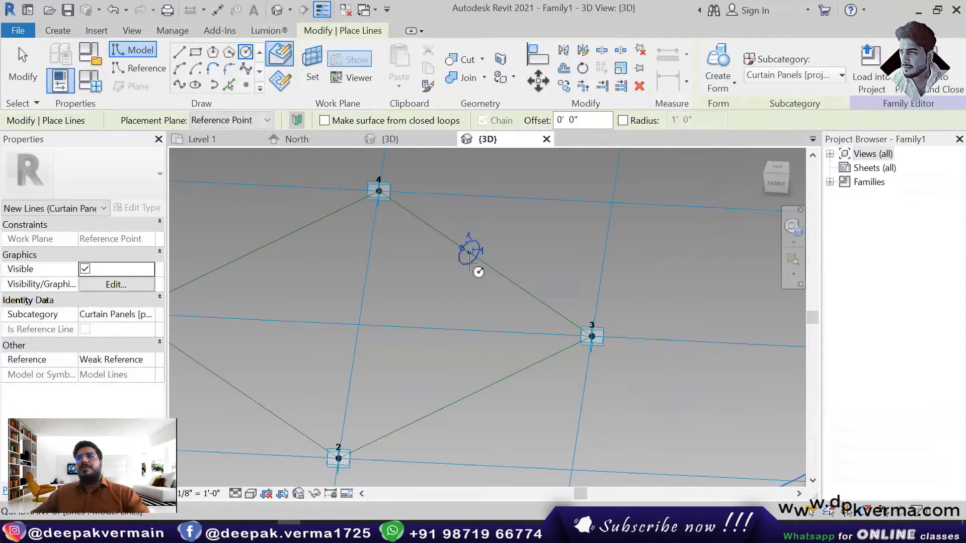
middle_click_drag(486, 271, 489, 266)
scroll(462, 335, "down", 2)
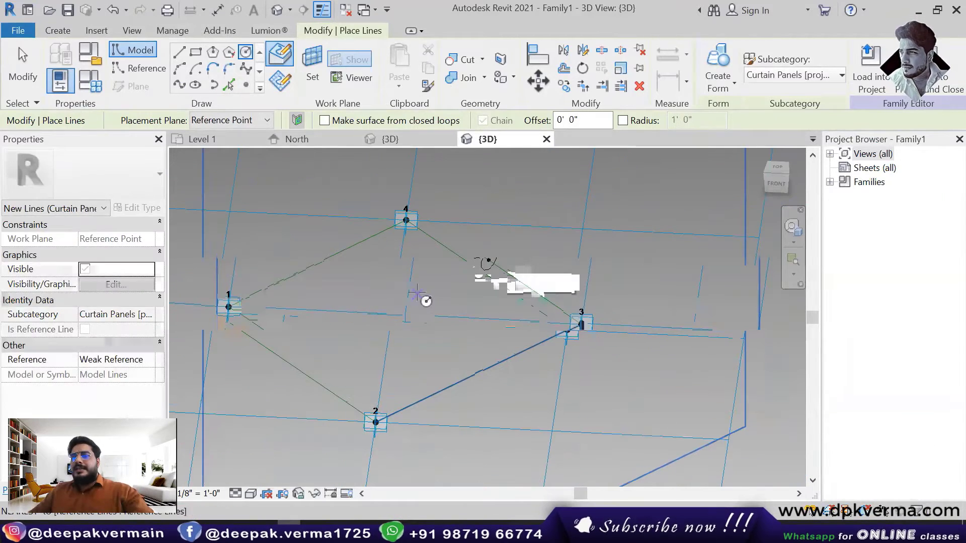
key("Escape")
key("Escape")
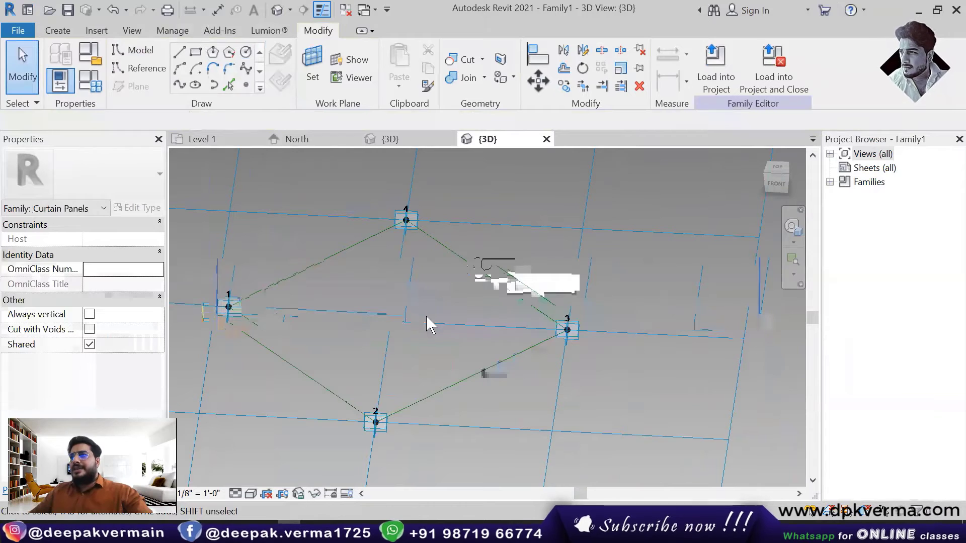
left_click(507, 291)
key("Tab")
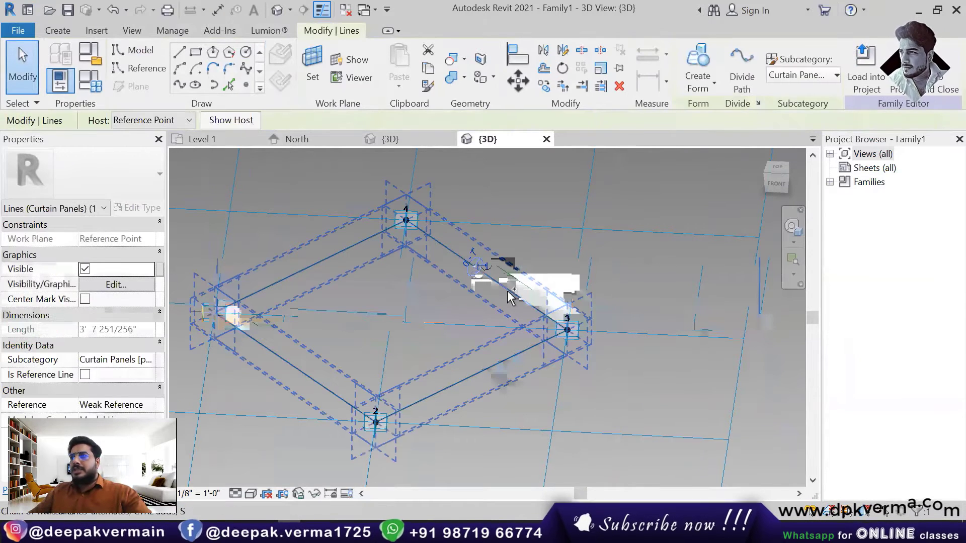
- Sweep the circle along the rhomboid edge loop as a Solid Form and select the resulting tube
left_click(507, 292)
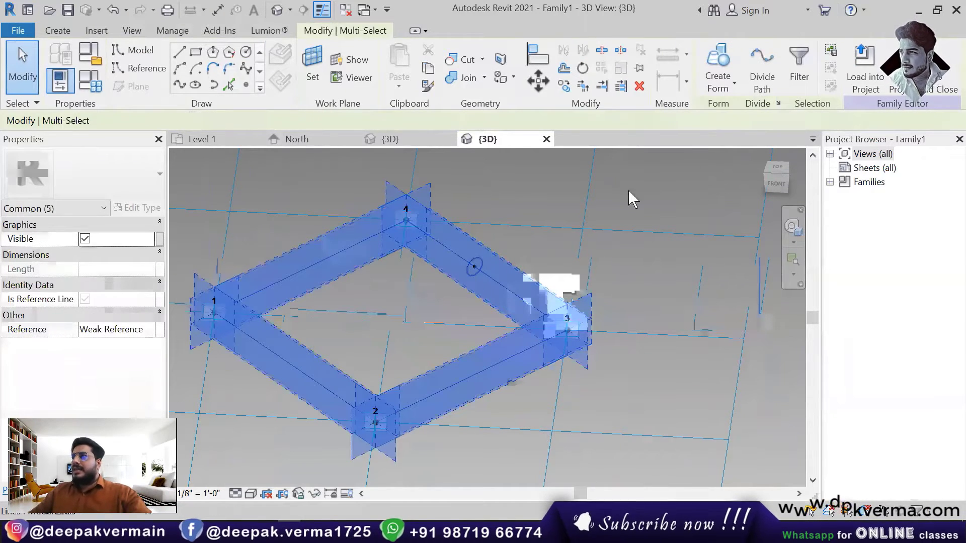
left_click(723, 95)
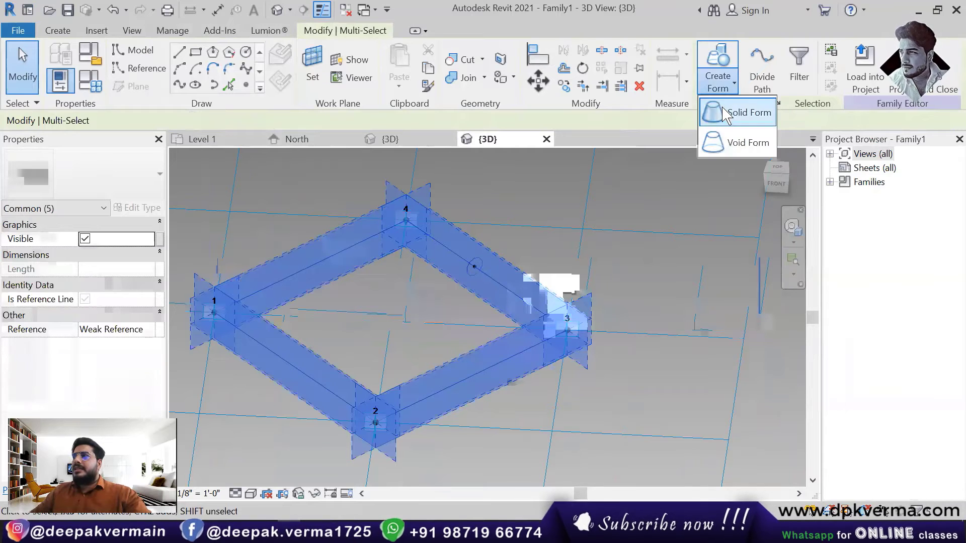
left_click(724, 114)
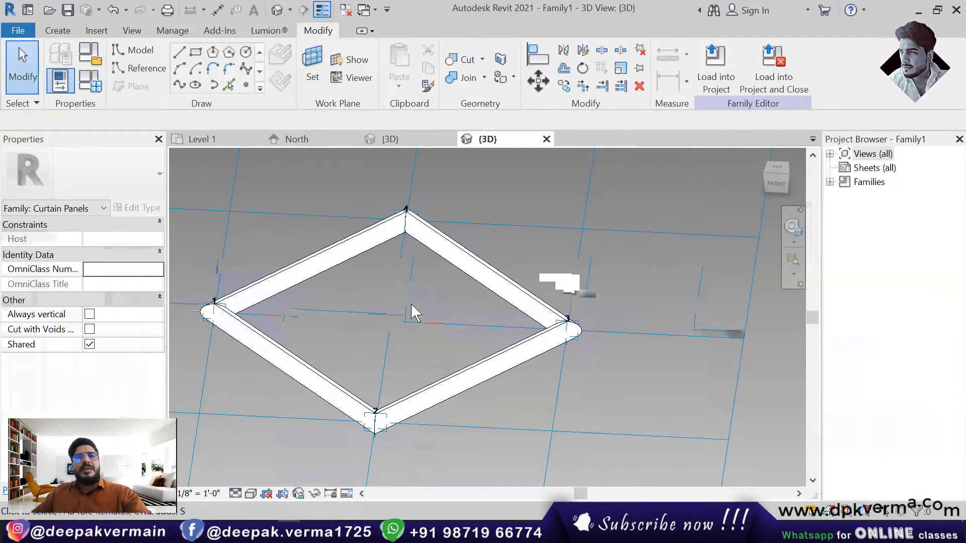
middle_click_drag(409, 306, 436, 298)
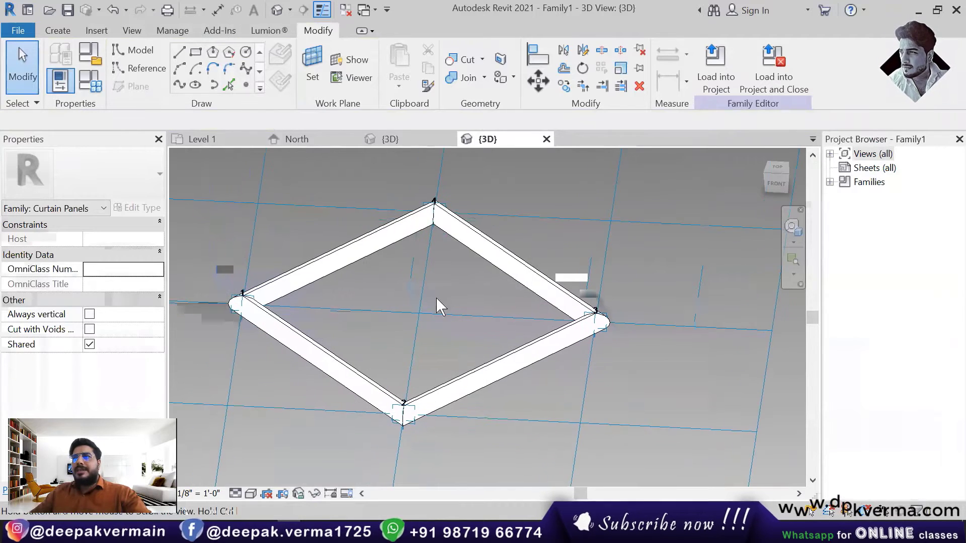
left_click(503, 260)
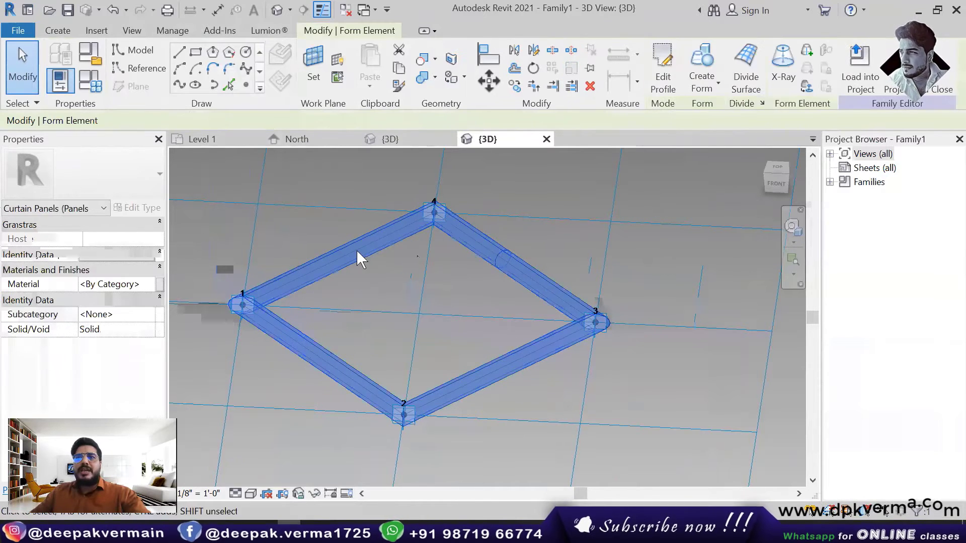
- Create a new material in the Material Browser and rename it ALUMINIUM
left_click(146, 285)
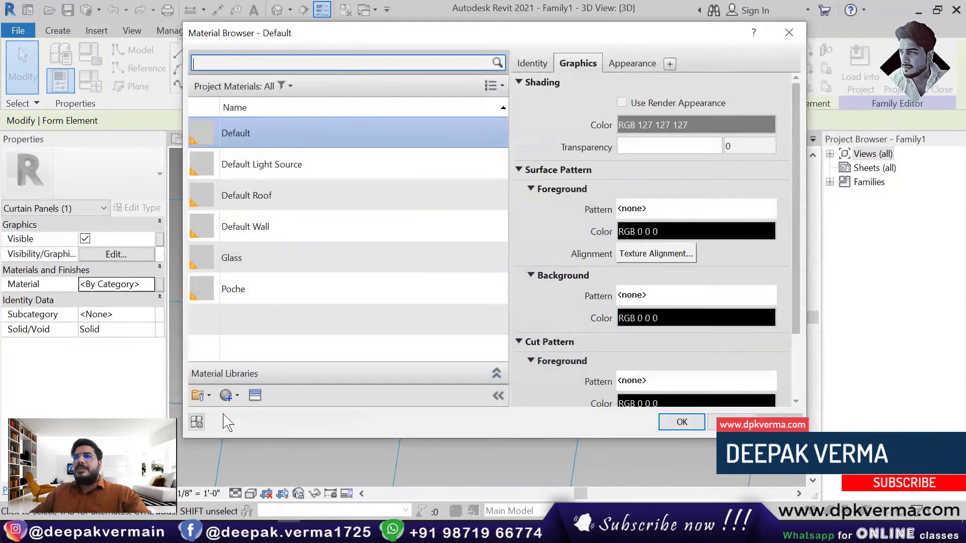
left_click(228, 400)
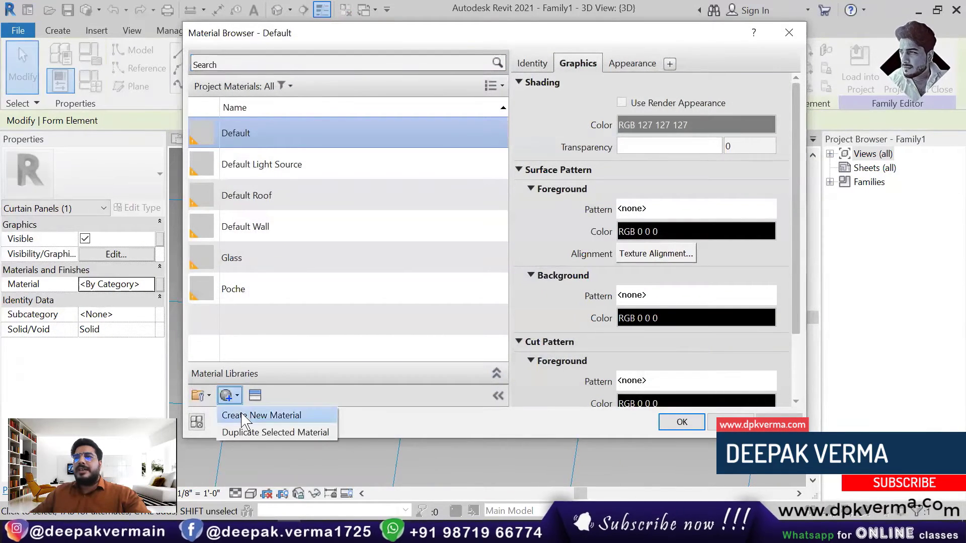
left_click(227, 417)
right_click(287, 195)
left_click(317, 231)
type("ALUMIN")
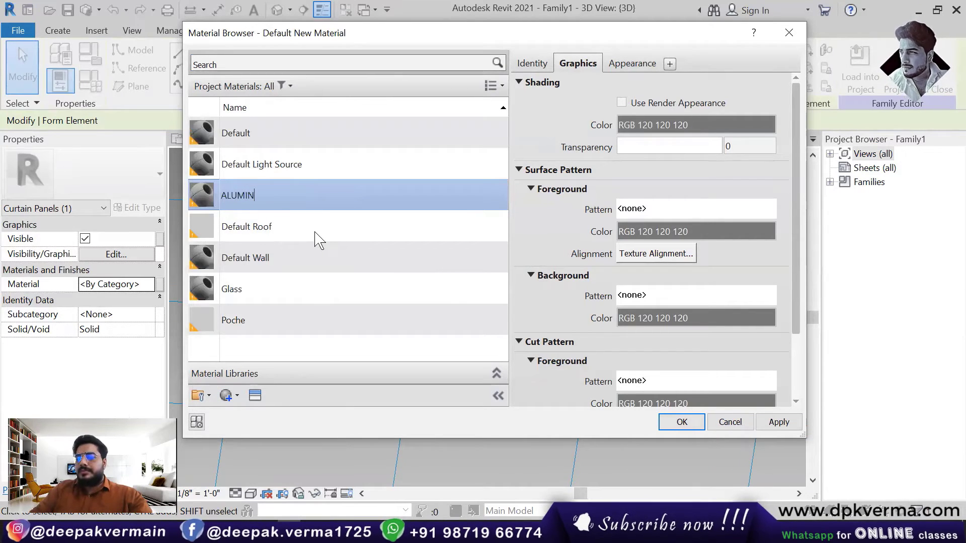
type("IU")
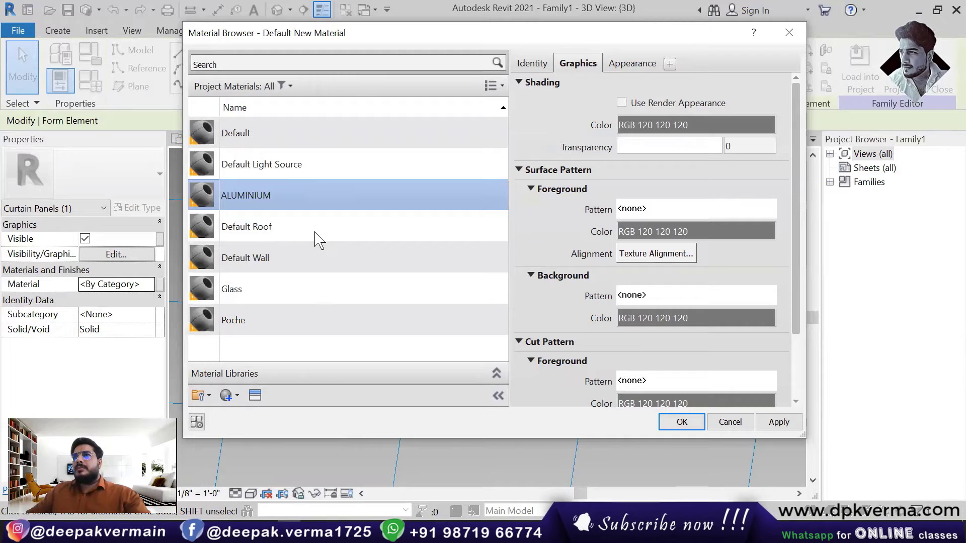
type("M")
left_click(317, 236)
left_click(270, 143)
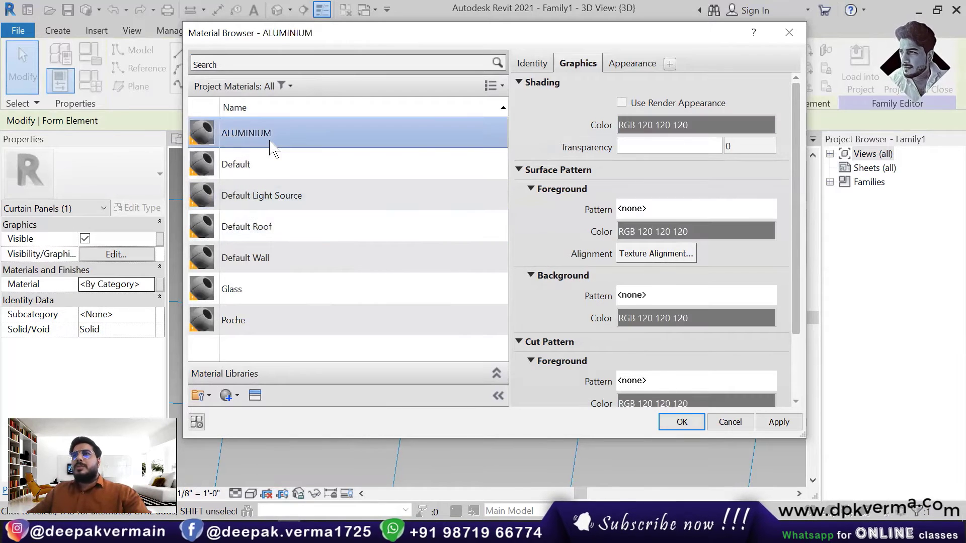
- Assign the Aluminum - Polished appearance from the Metal category of the Asset Browser
left_click(255, 396)
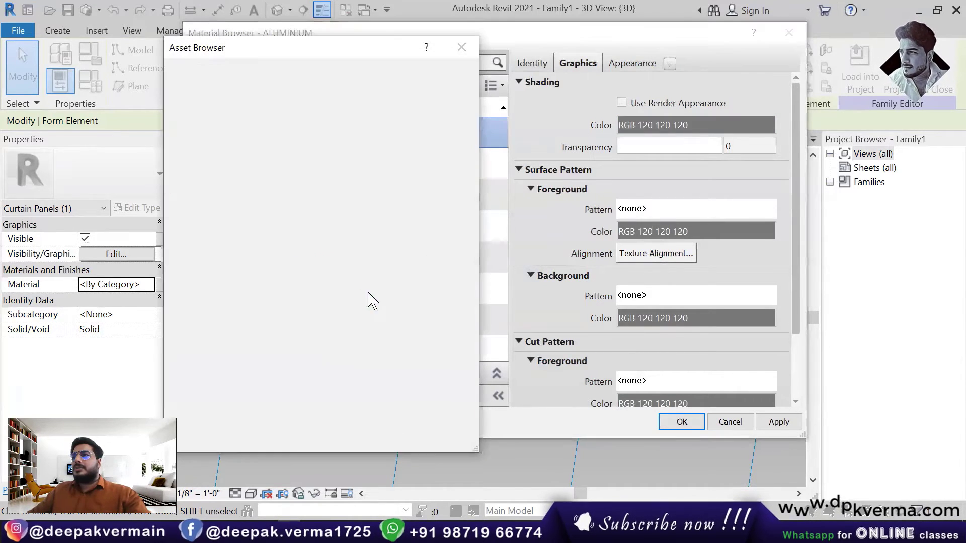
left_click_drag(312, 65, 610, 66)
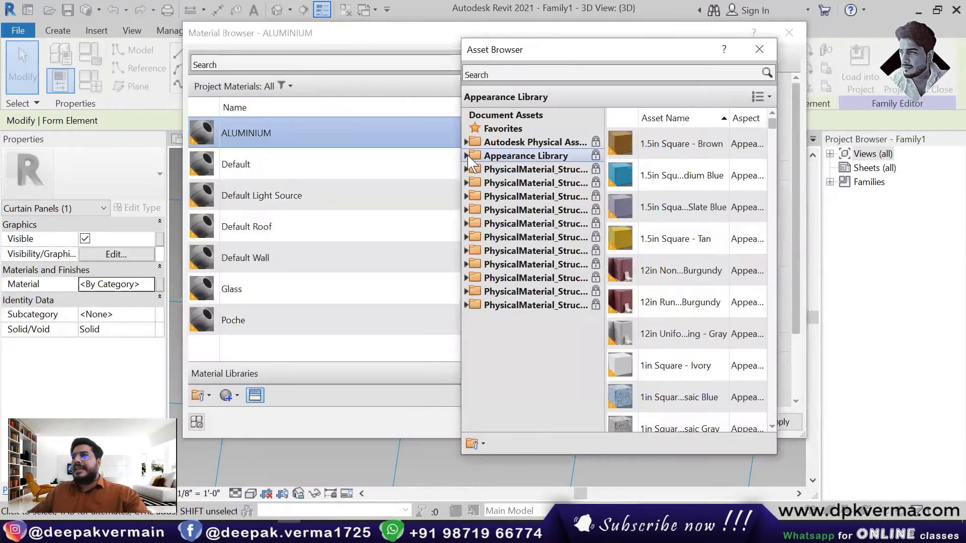
left_click(466, 156)
left_click(473, 305)
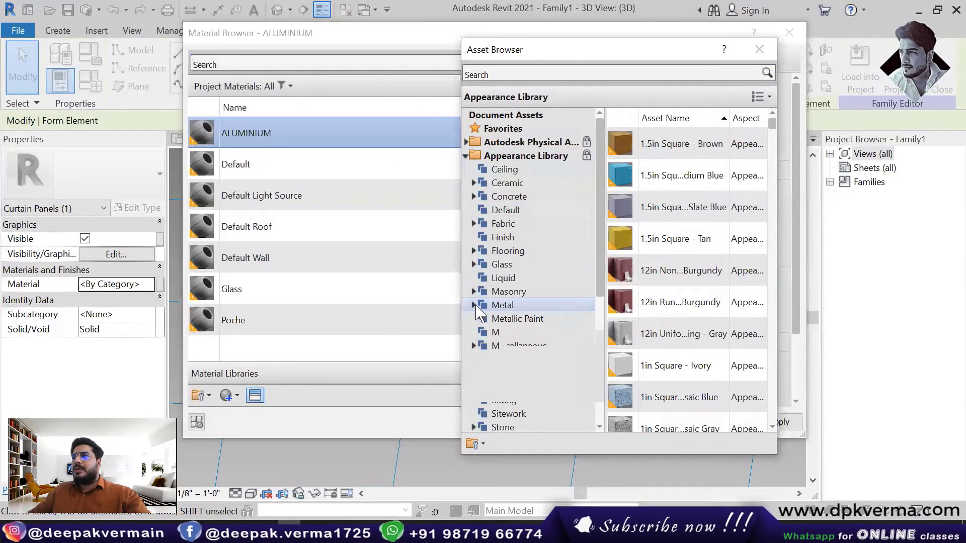
left_click(518, 319)
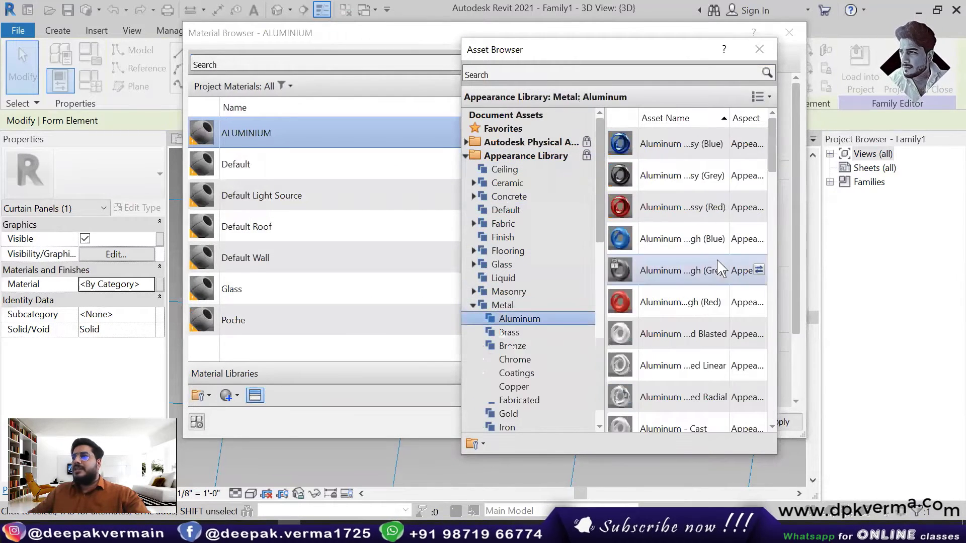
scroll(699, 282, "down", 5)
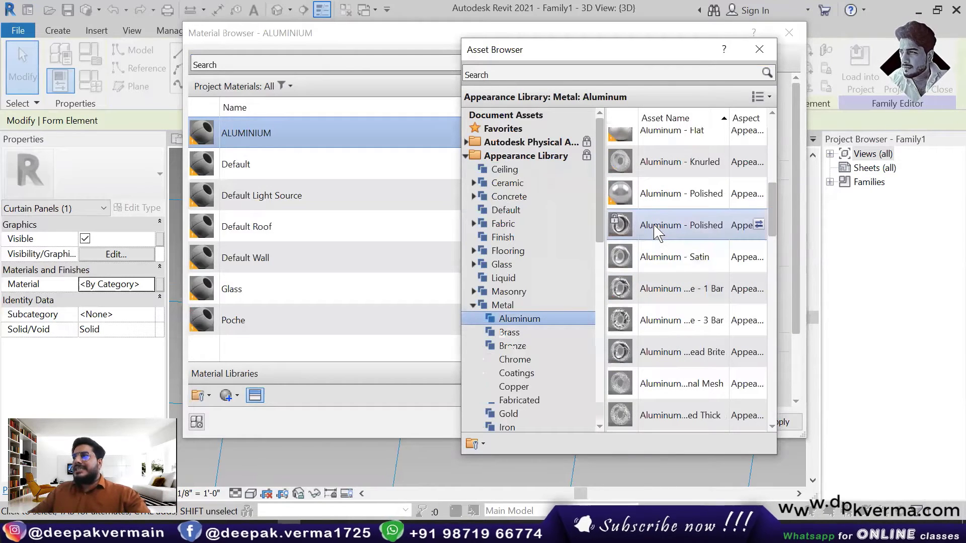
scroll(654, 403, "down", 3)
scroll(659, 241, "up", 10)
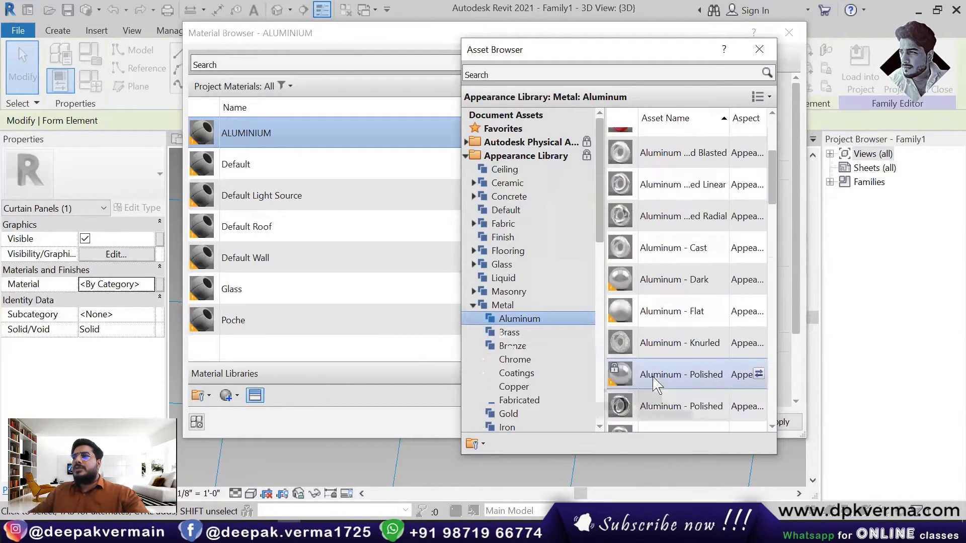
scroll(662, 238, "down", 2)
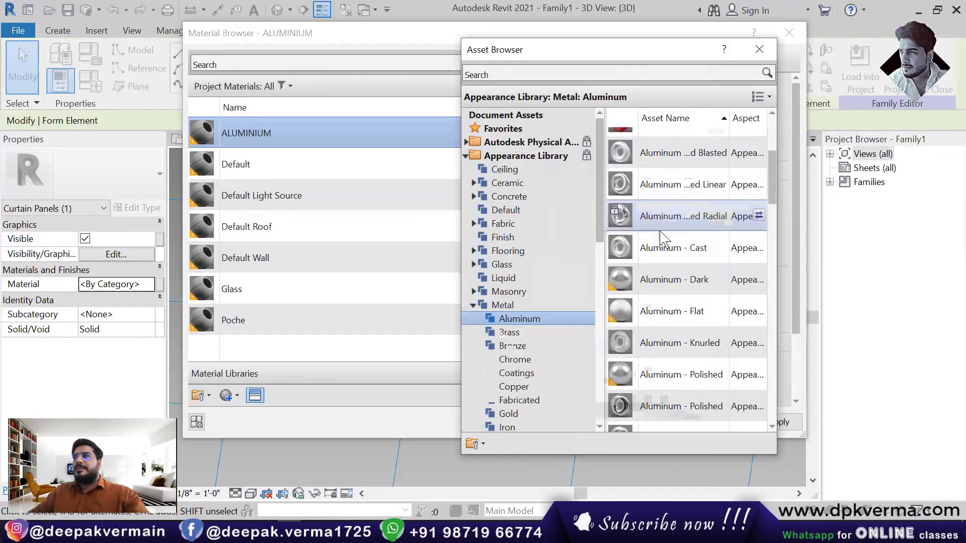
scroll(662, 238, "down", 2)
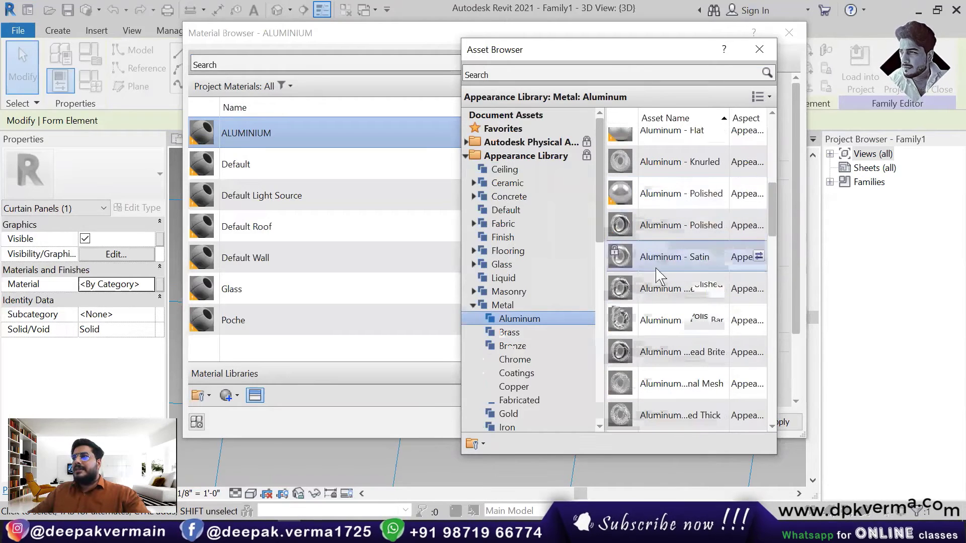
left_click(758, 225)
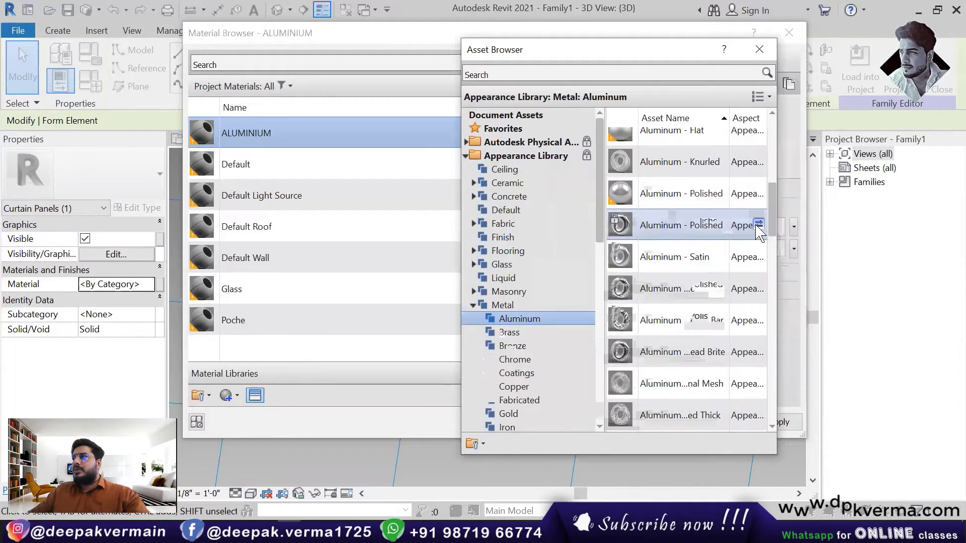
left_click(759, 49)
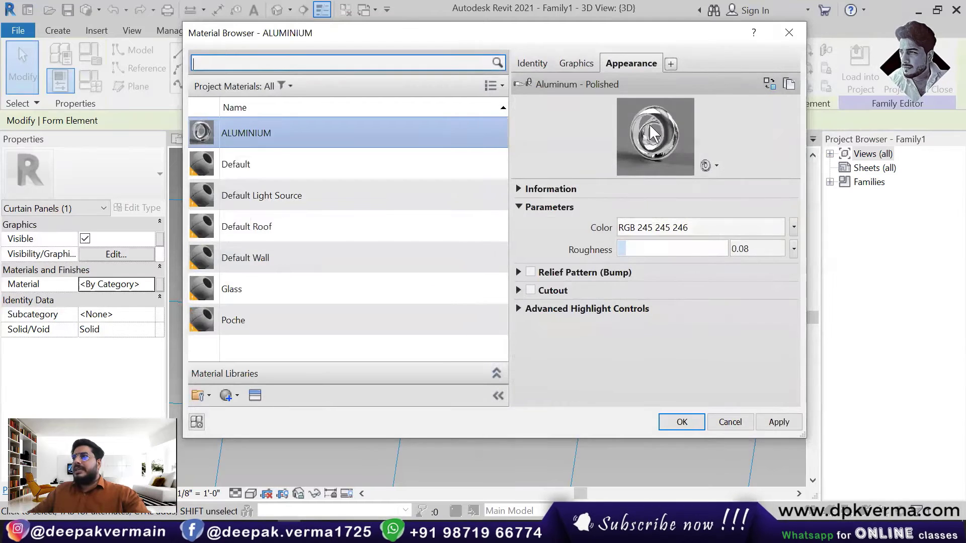
- Enable Use Render Appearance for ALUMINIUM and apply it to the frame
left_click(576, 66)
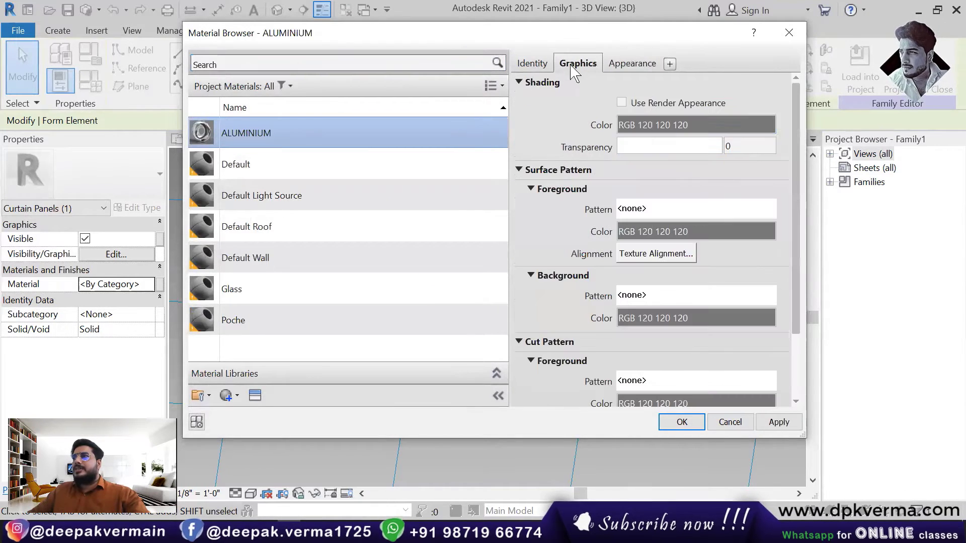
left_click(633, 104)
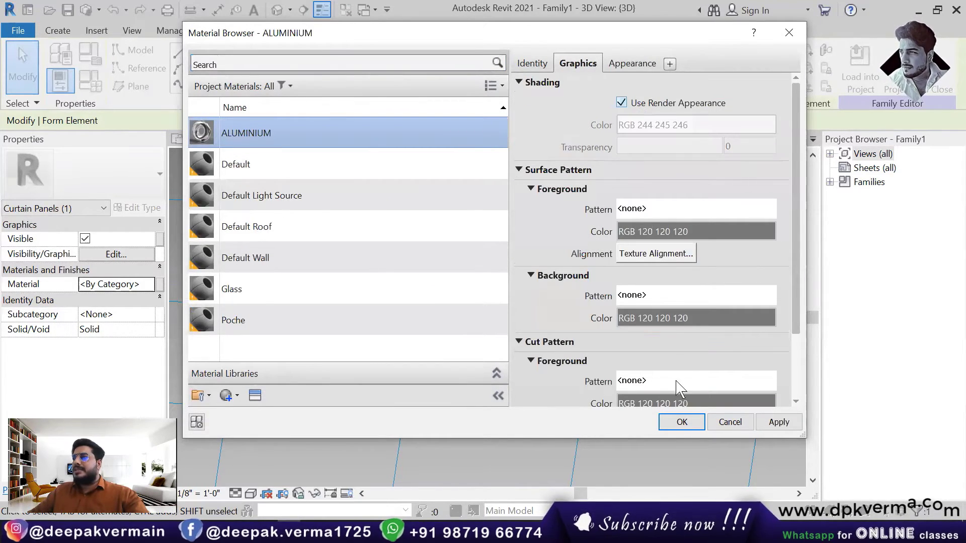
left_click(680, 423)
- Switch the view to the Realistic visual style and orbit around the tube frame
left_click(448, 292)
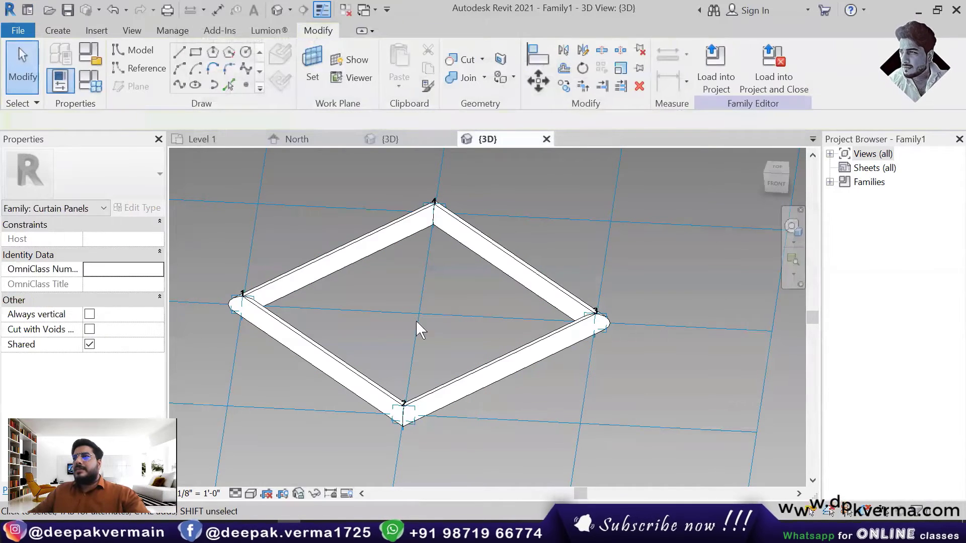
left_click(250, 494)
left_click(265, 479)
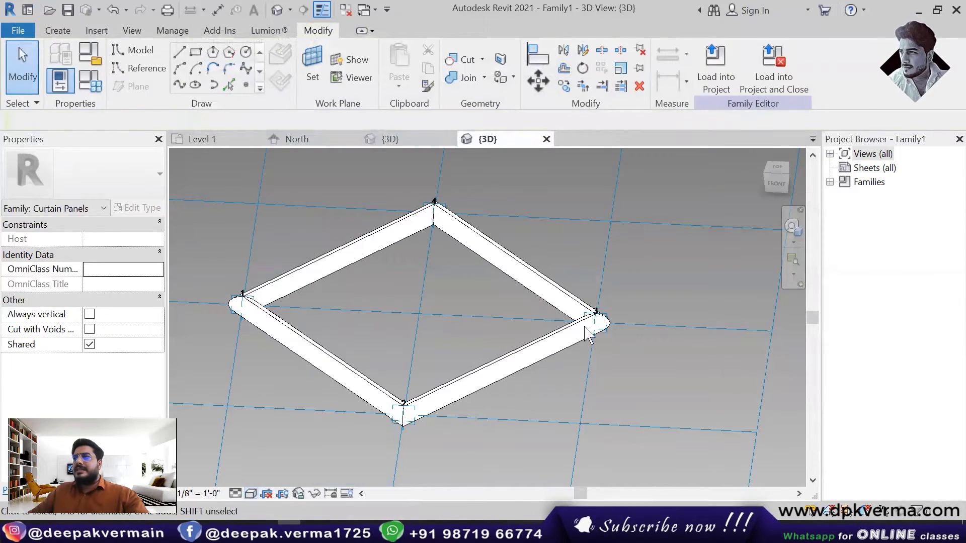
scroll(591, 332, "up", 5)
scroll(591, 325, "down", 3)
mouse_move(553, 351)
middle_mouse_down("shift")
mouse_move(611, 339)
mouse_move(545, 382)
mouse_move(578, 352)
mouse_move(554, 352)
middle_mouse_up("shift")
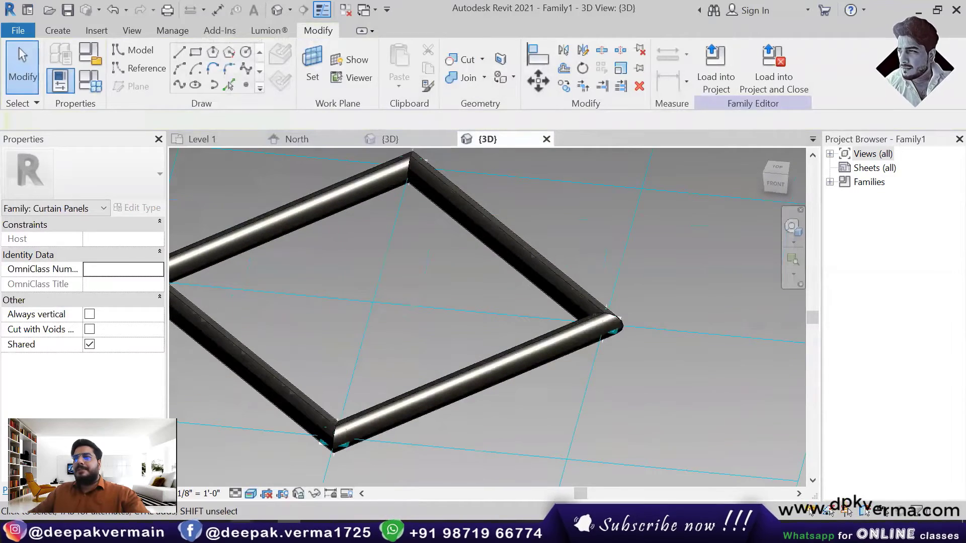
- Switch the visual style to Wireframe to expose the reference lines
left_click(251, 494)
left_click(297, 417)
middle_click_drag(403, 319, 461, 299)
- Build a flat surface Solid Form from the four rhombus lines with a 10MM Positive Offset
left_click(416, 214)
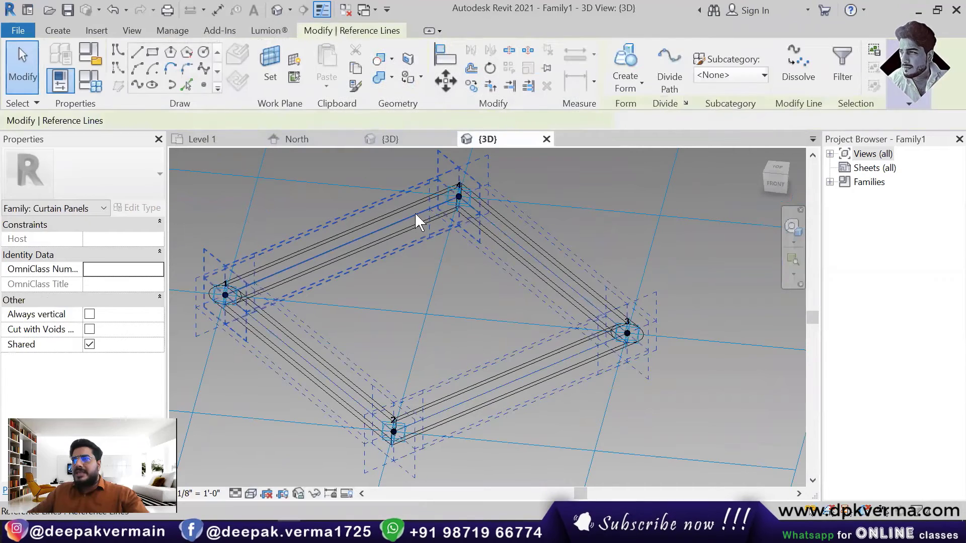
left_click(626, 80)
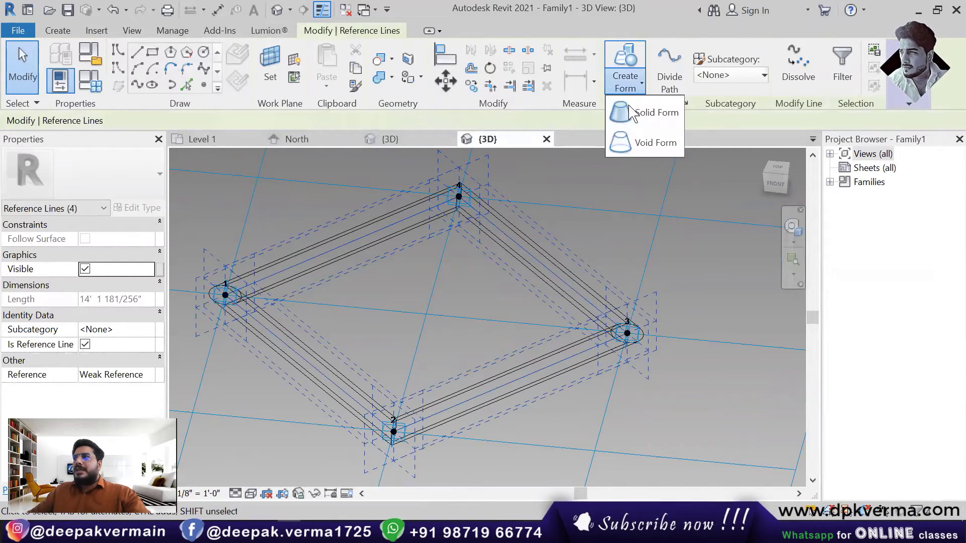
left_click(631, 112)
middle_click_drag(427, 304, 427, 313)
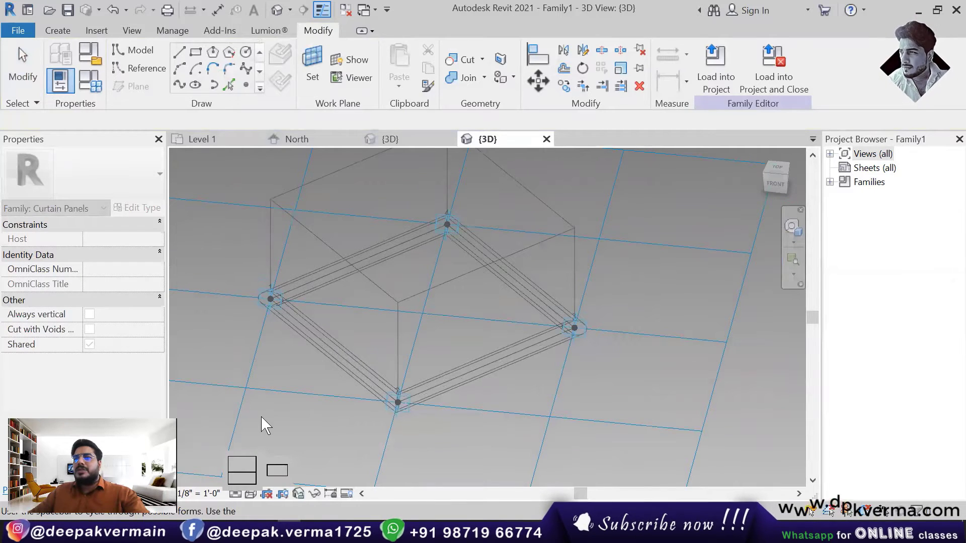
left_click(242, 470)
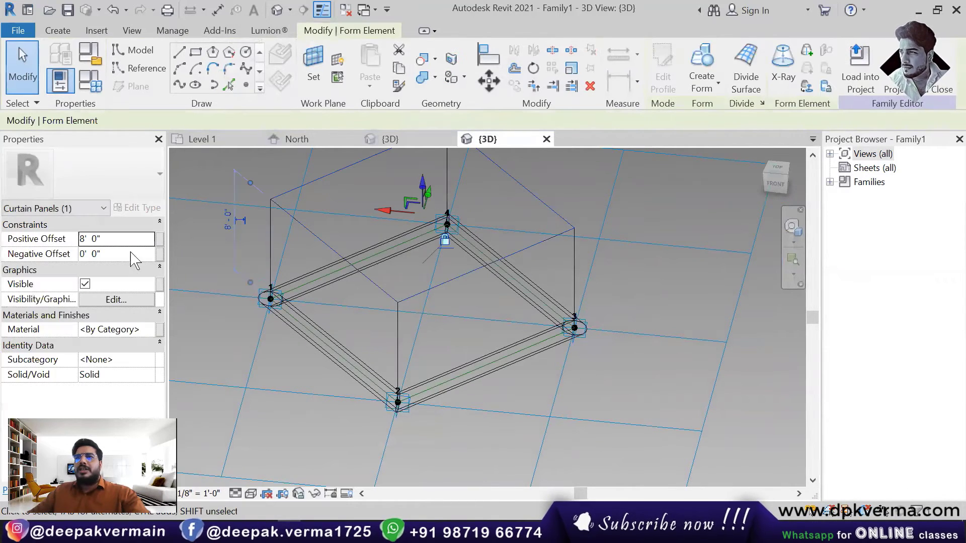
left_click(122, 240)
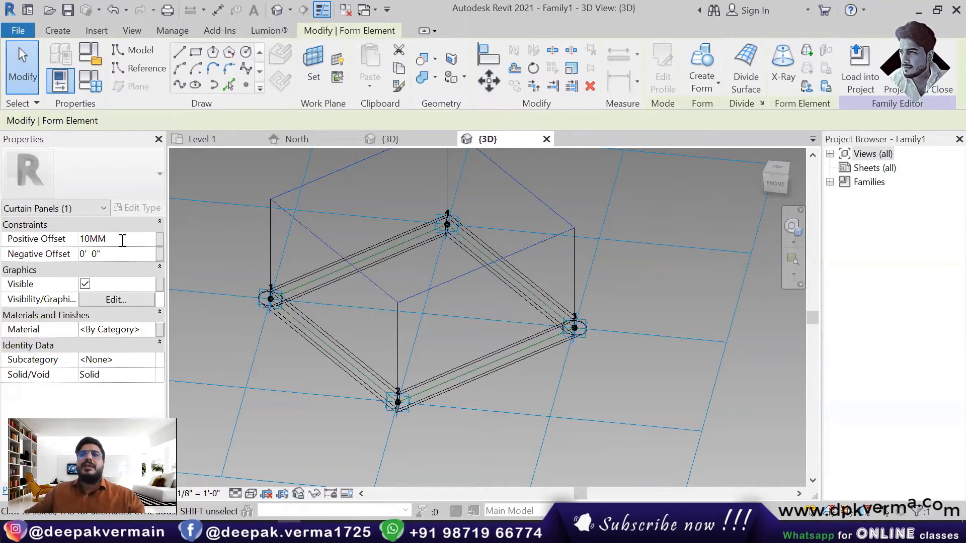
key("Return")
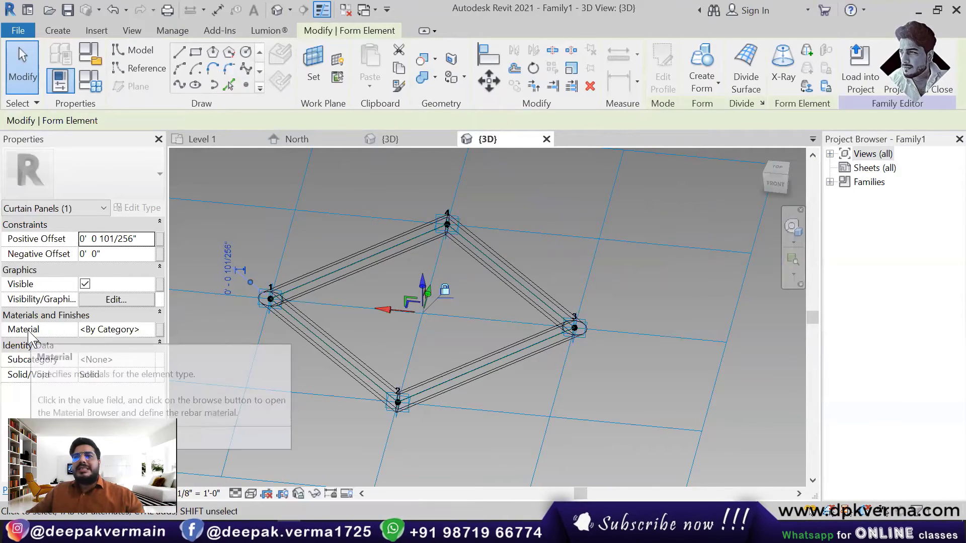
- Assign the Glass material to the panel, swapping in the light blue Color Density glass appearance
left_click(115, 330)
left_click(149, 330)
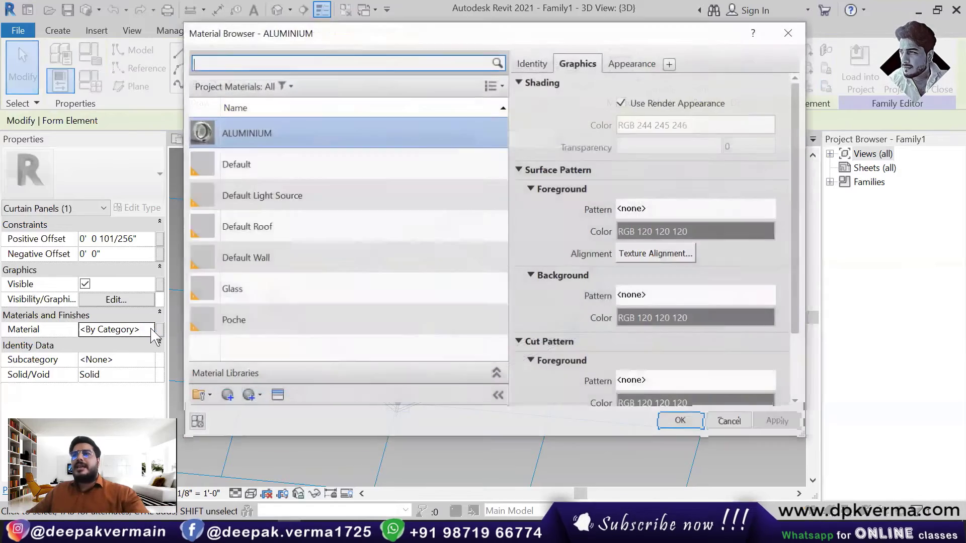
left_click(252, 290)
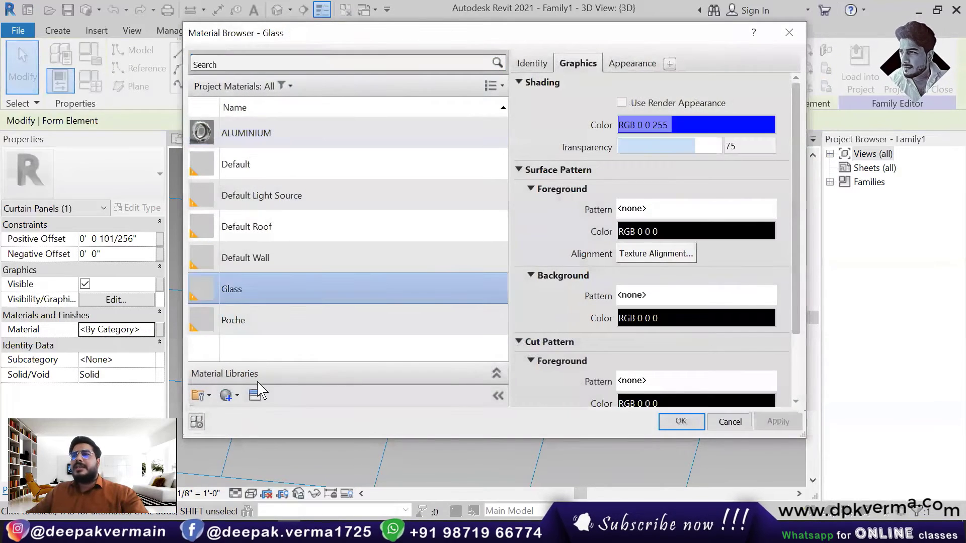
left_click(255, 395)
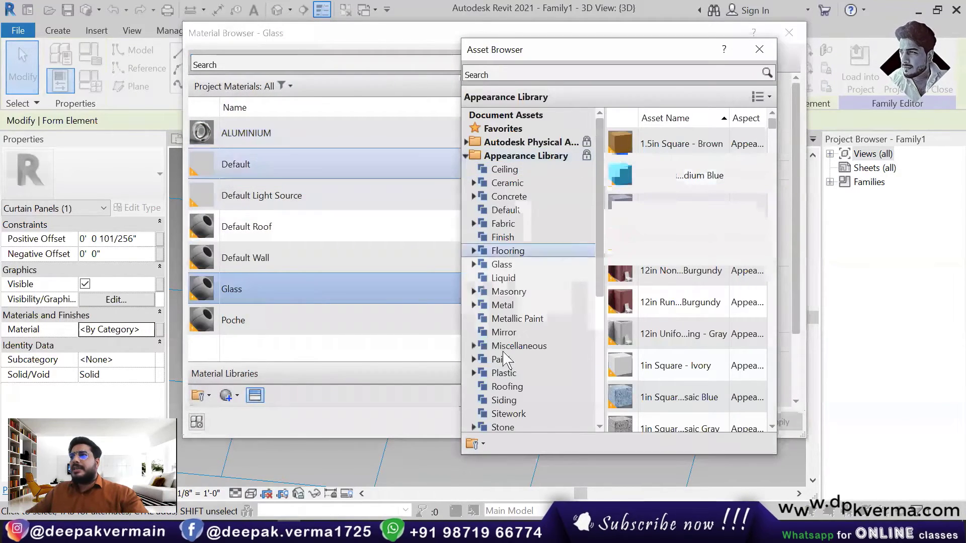
left_click(473, 264)
left_click(526, 278)
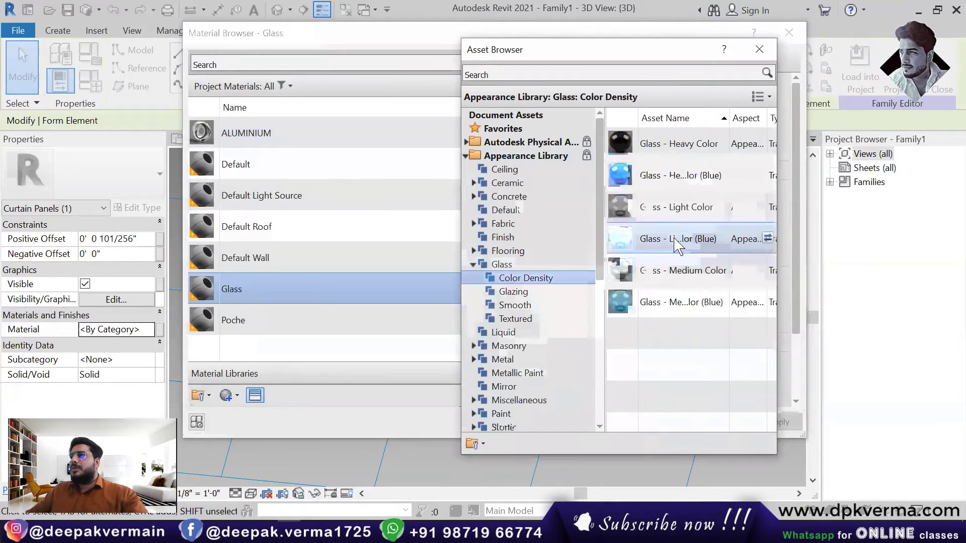
left_click(767, 239)
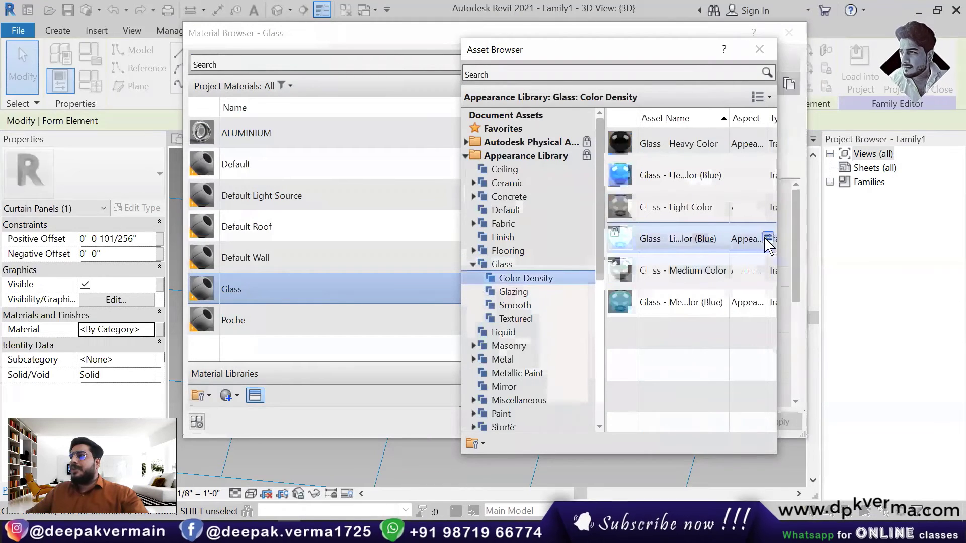
left_click(759, 44)
left_click(682, 421)
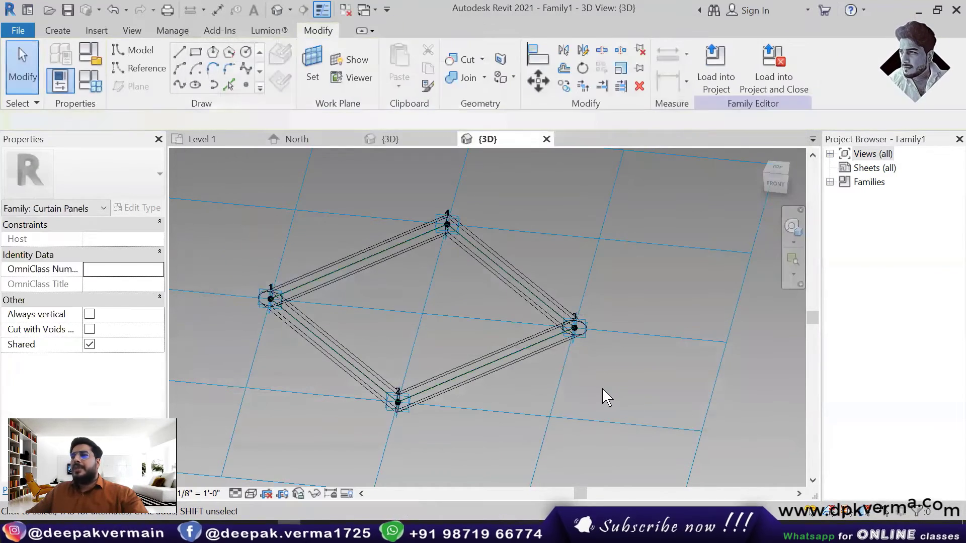
- Preview the panel in Realistic style, then load it into the project
left_click(251, 494)
left_click(284, 476)
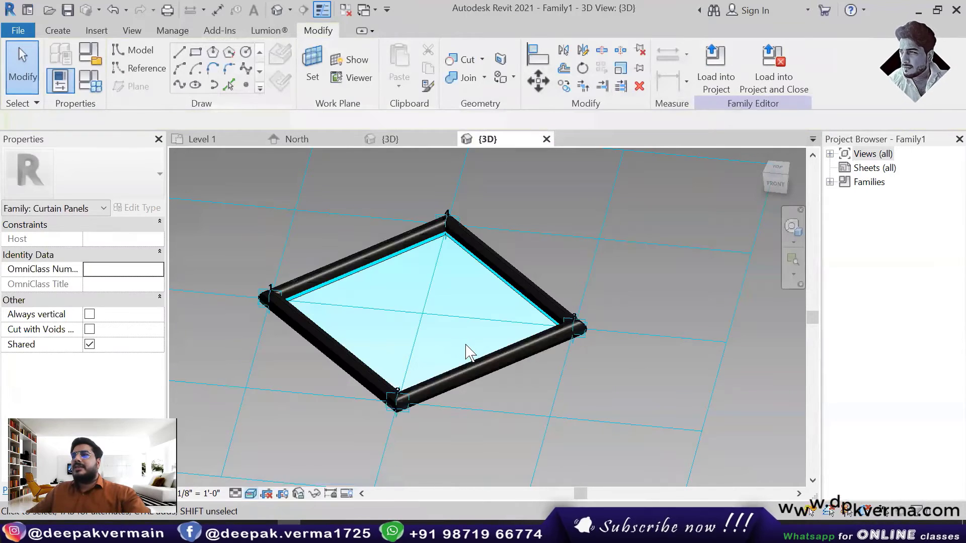
middle_click_drag(467, 353, 442, 270, "shift")
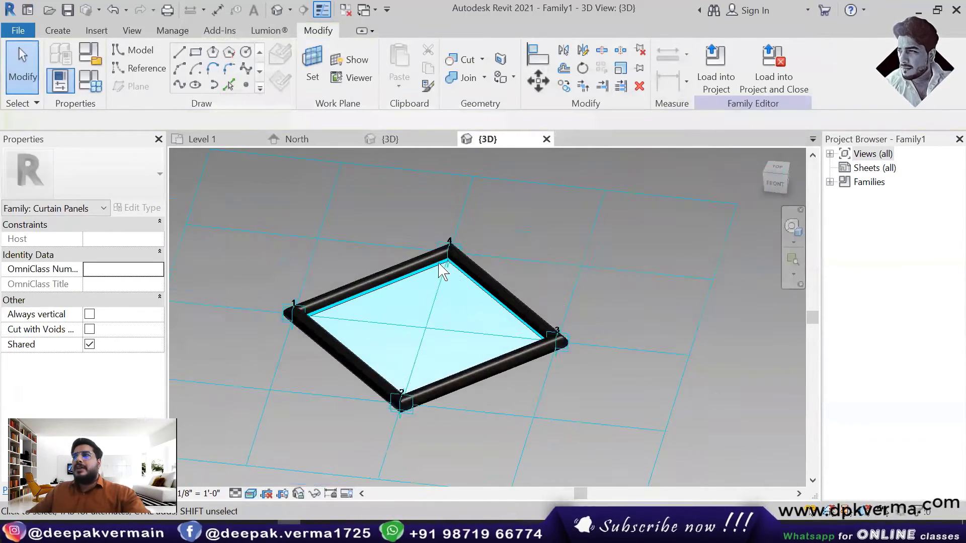
left_click(711, 88)
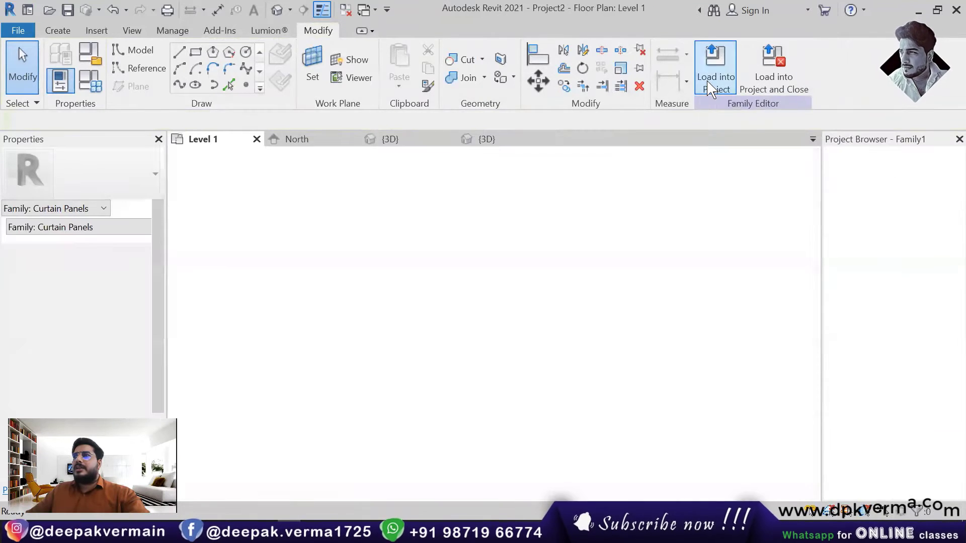
- In the {3D} view, set the divided surface's pattern to Rhomboid Family1
left_click(276, 9)
left_click(464, 421)
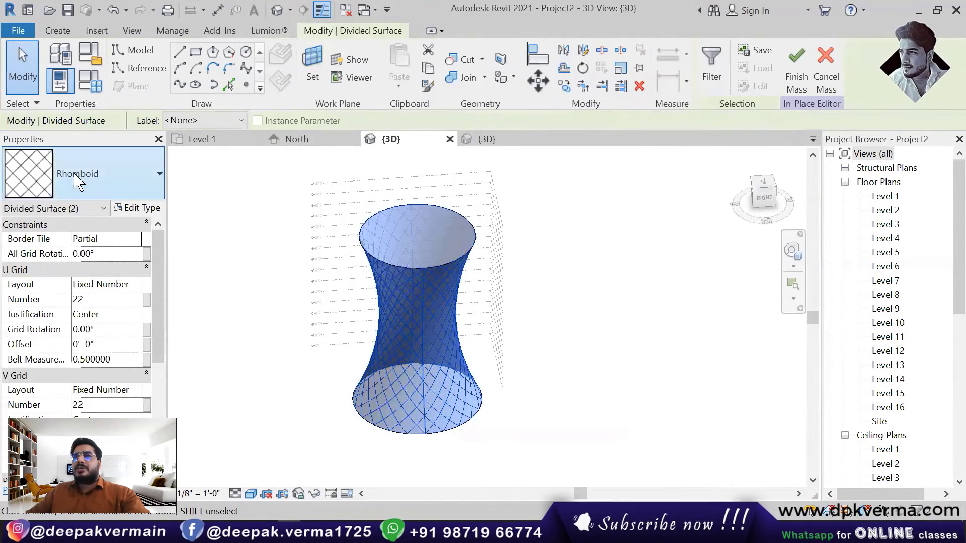
left_click(80, 173)
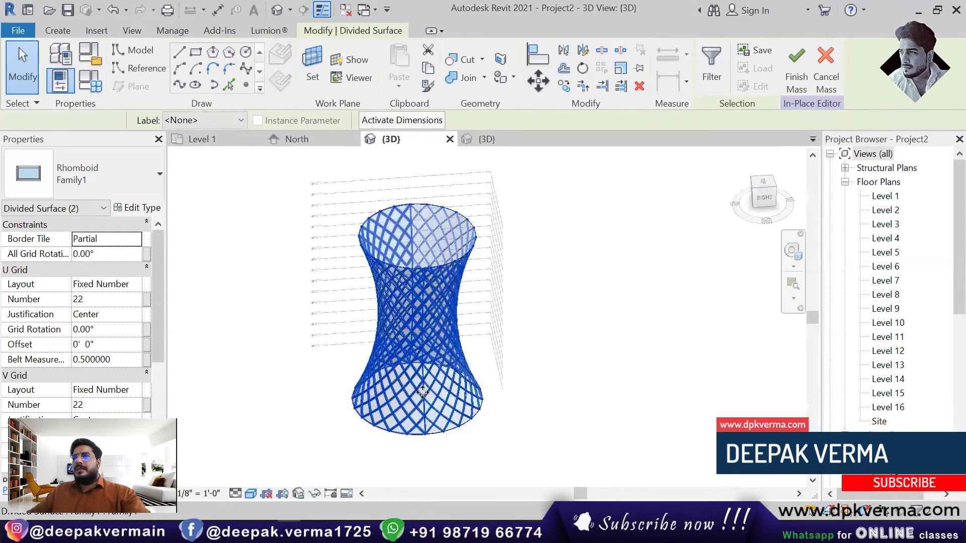
- Orbit around the clad hourglass tower to inspect the panels from mid-section to top
middle_click_drag(465, 387, 541, 394, "shift")
key("Escape")
scroll(437, 429, "up", 5)
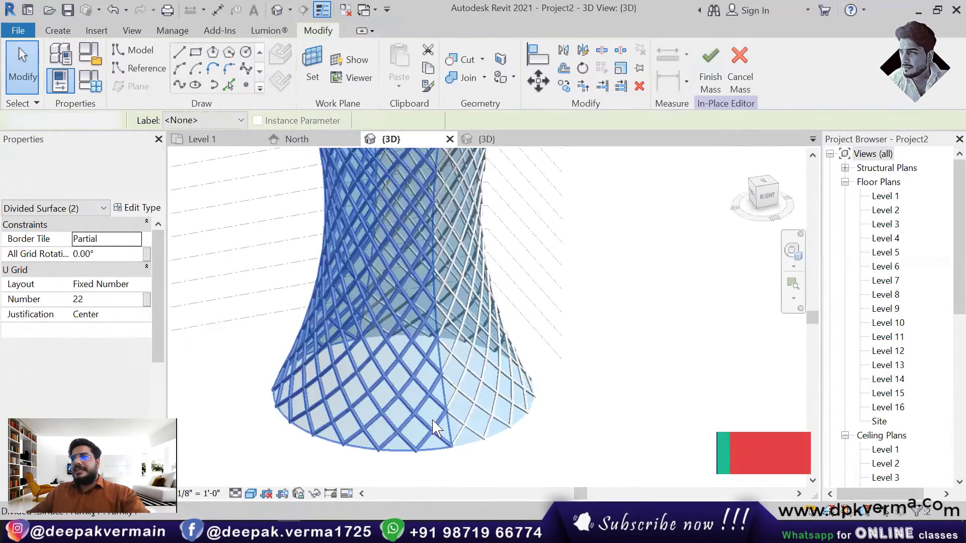
middle_click_drag(434, 421, 403, 305, "shift")
scroll(417, 322, "down", 5)
middle_click_drag(432, 363, 659, 192, "shift")
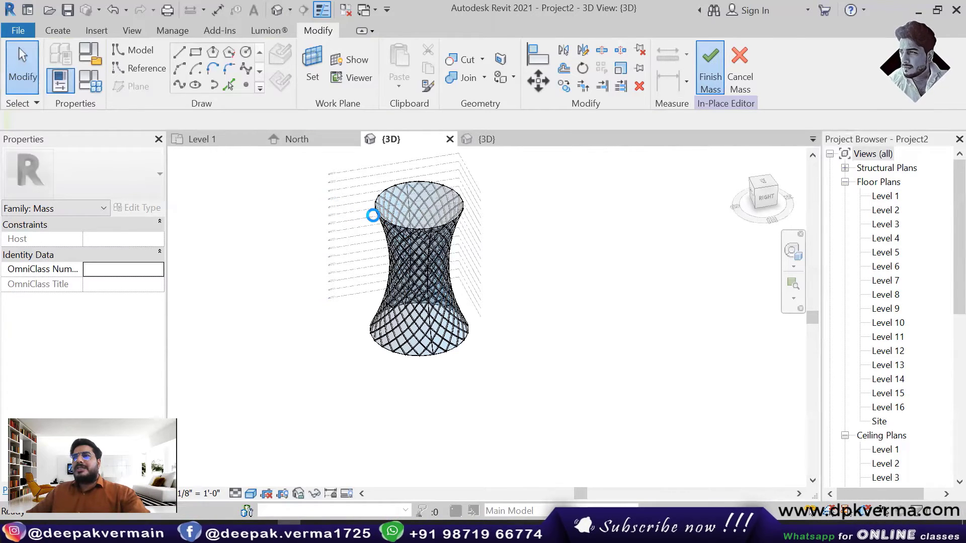
- Create mass floors on the hourglass mass for Level 1 through Level 16
left_click(451, 184)
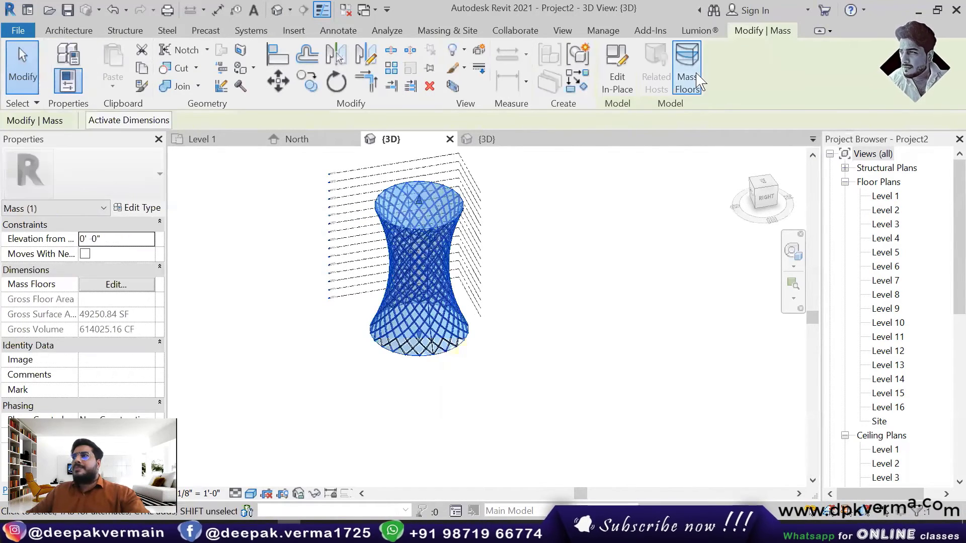
left_click(687, 71)
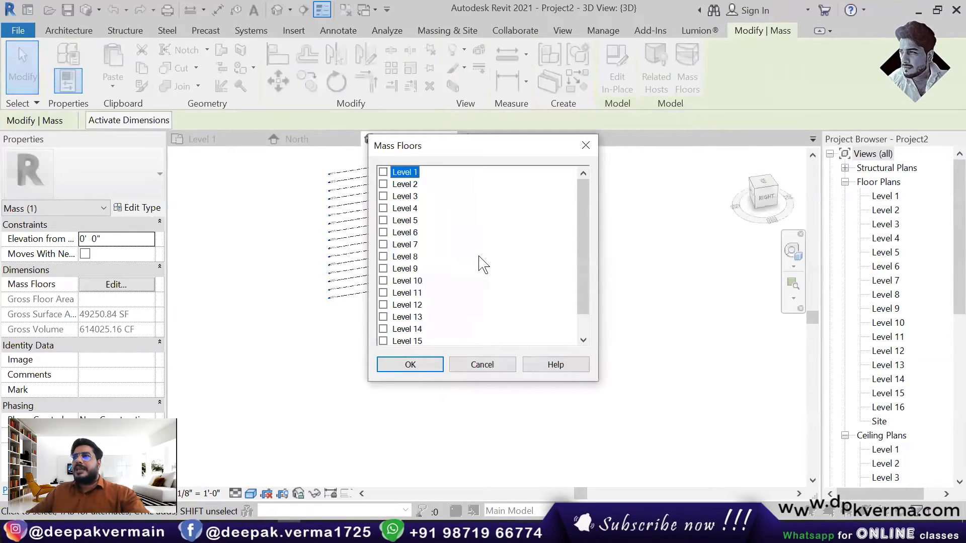
scroll(452, 302, "down", 1)
left_click(414, 332, "shift")
left_click(411, 365)
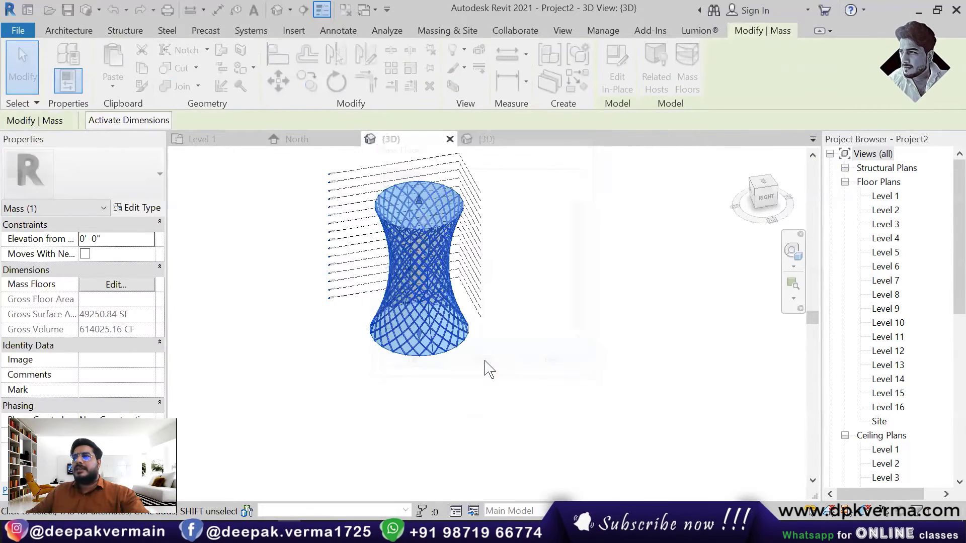
left_click(477, 367)
mouse_move(443, 302)
middle_mouse_down("shift")
mouse_move(460, 248)
mouse_move(443, 300)
middle_mouse_up("shift")
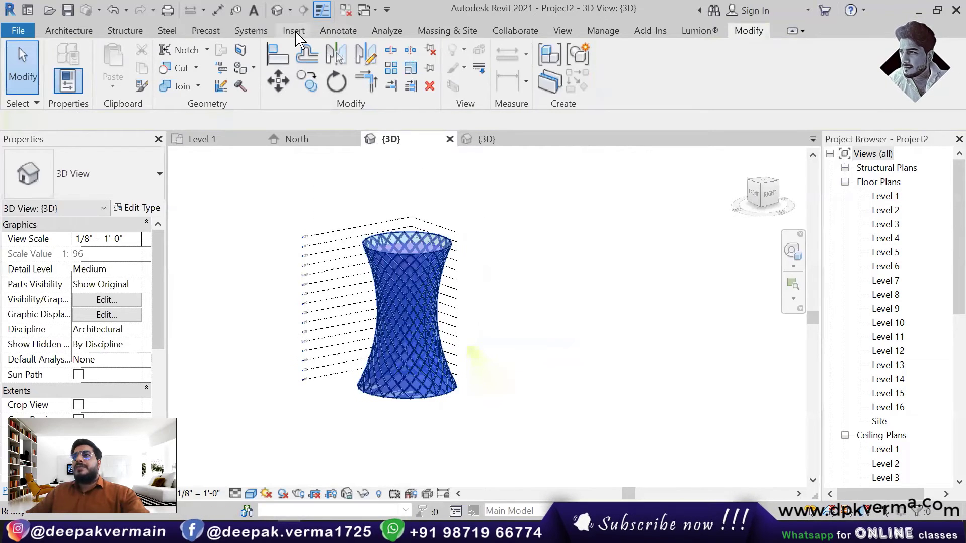
- Start Floor by Face from the Massing & Site tab, then cancel it
left_click(439, 30)
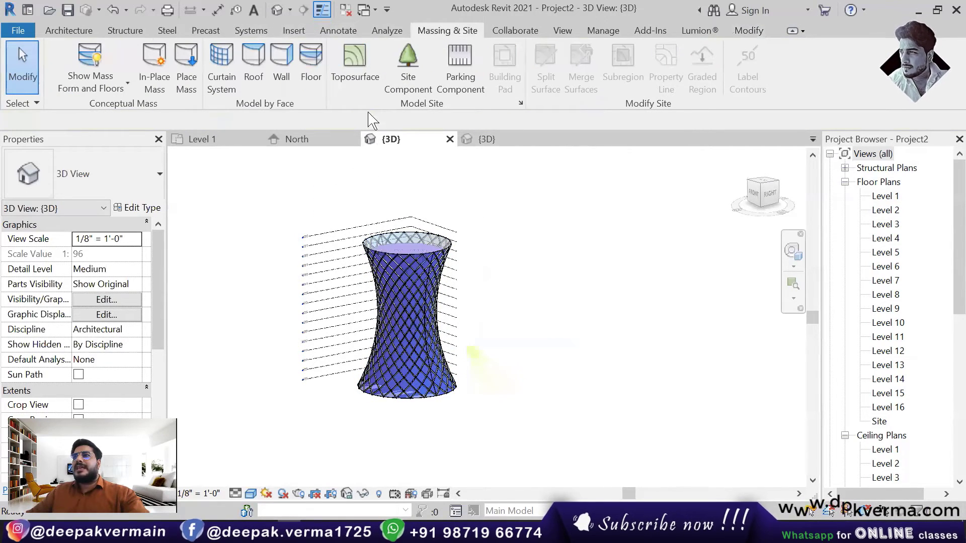
left_click(311, 75)
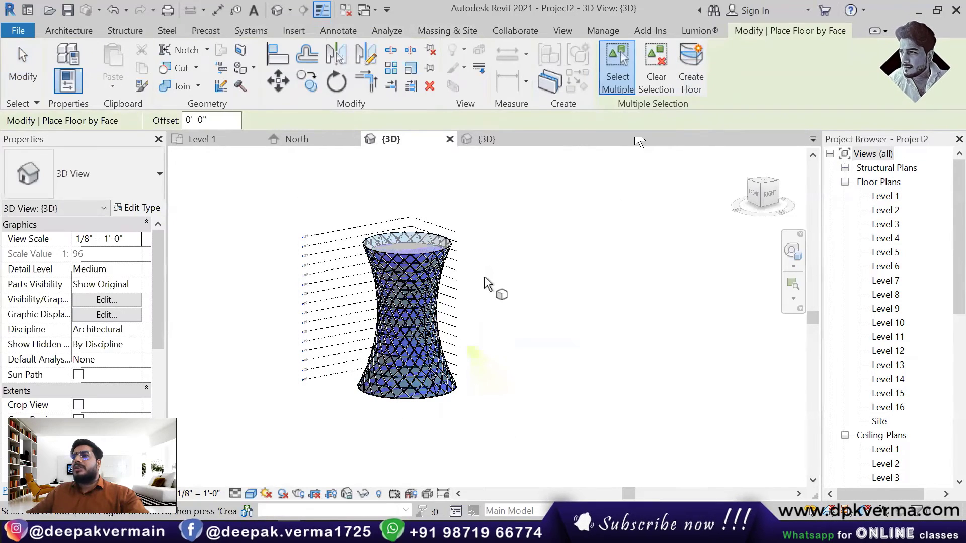
right_click(536, 216)
left_click(549, 217)
right_click(563, 225)
left_click(579, 225)
- Orbit and zoom the tower, then reopen the mass for in-place editing
middle_click_drag(450, 357, 447, 347, "shift")
scroll(446, 322, "up", 5)
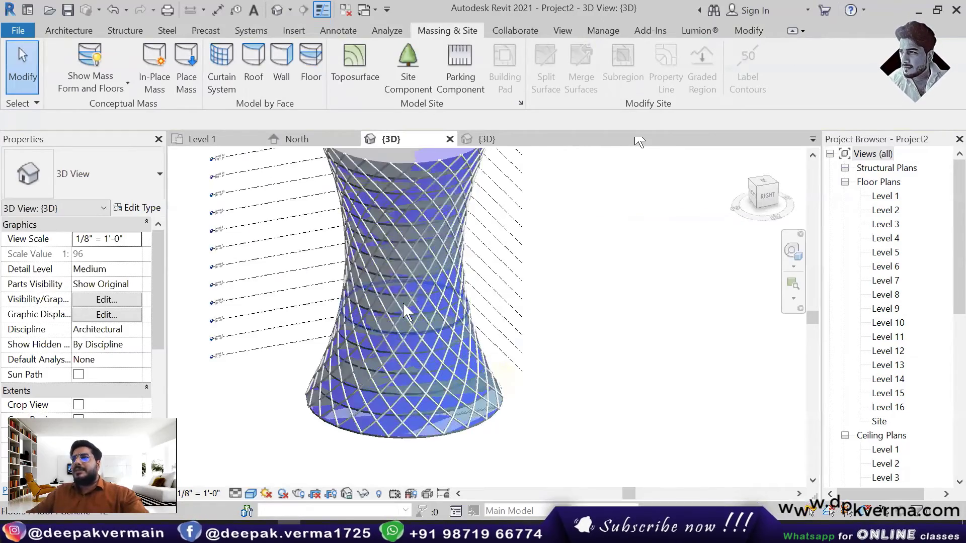
middle_click_drag(442, 295, 440, 314, "shift")
scroll(451, 293, "down", 3)
double_click(453, 292)
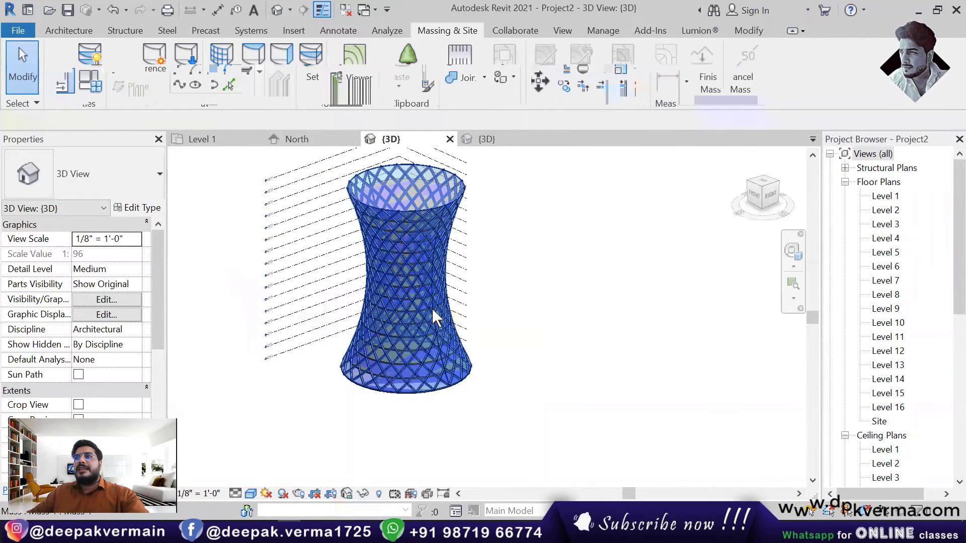
middle_click_drag(457, 330, 460, 331, "shift")
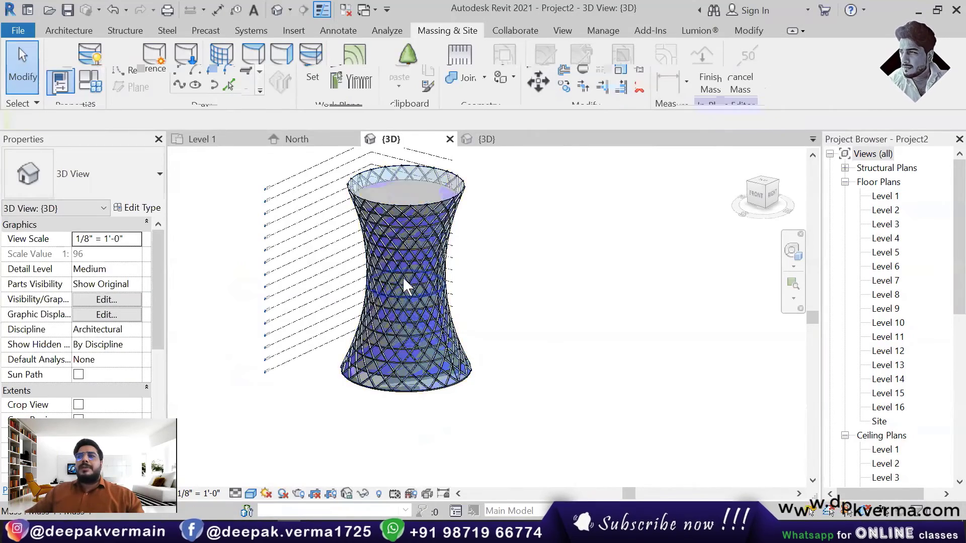
scroll(409, 278, "up", 2)
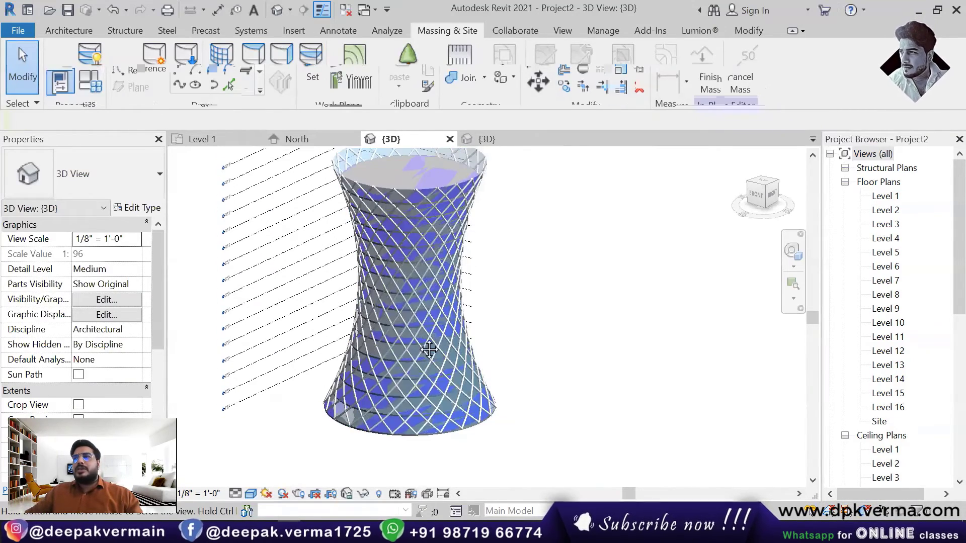
scroll(352, 409, "up", 5)
left_click(250, 494)
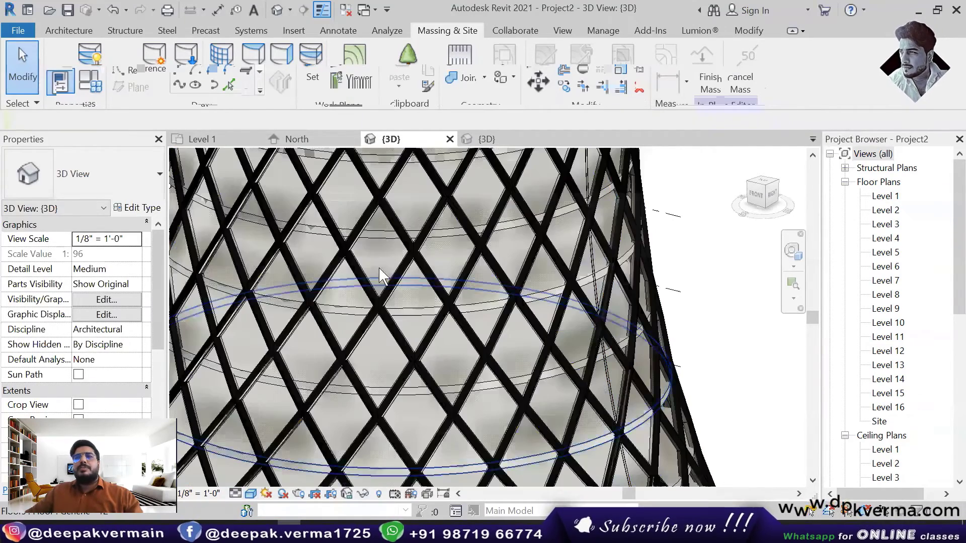
scroll(406, 285, "down", 6)
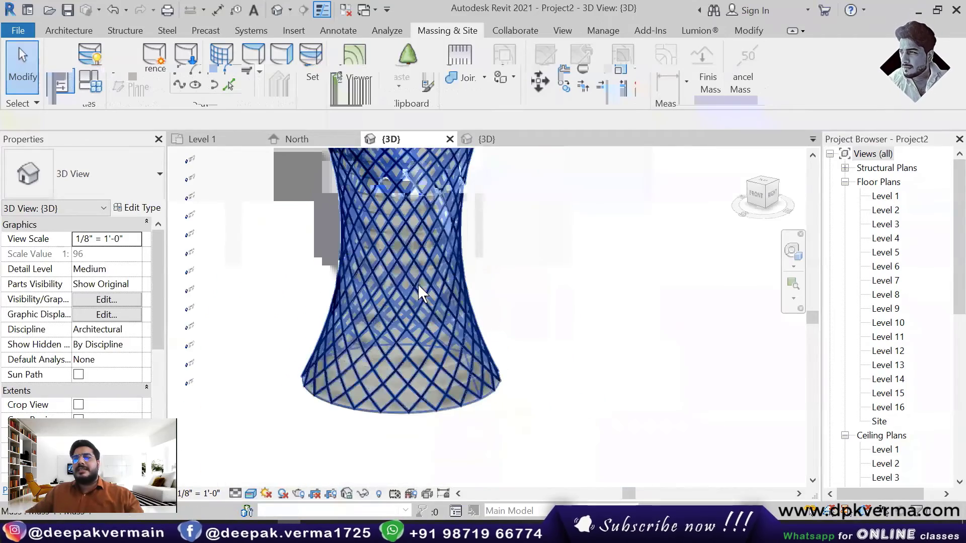
scroll(447, 302, "up", 4)
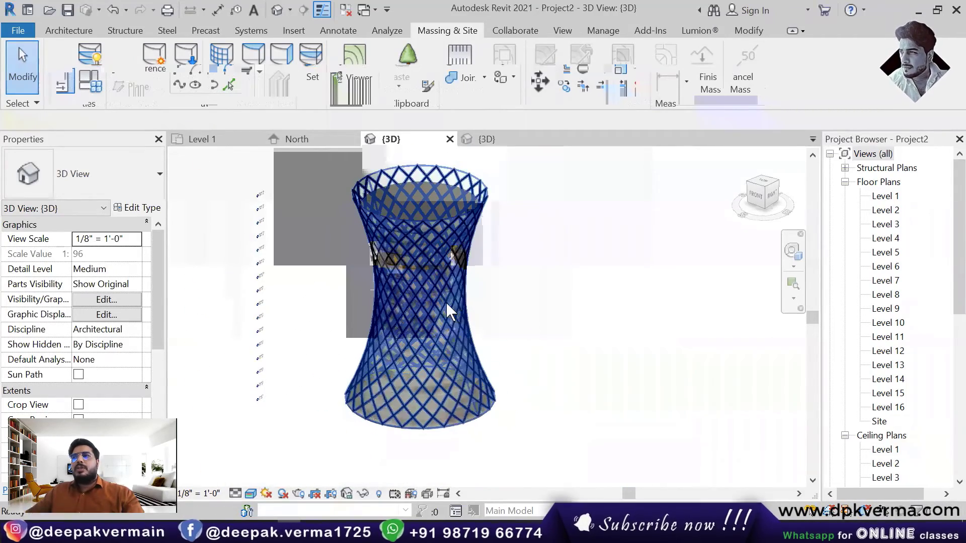
scroll(447, 304, "down", 1)
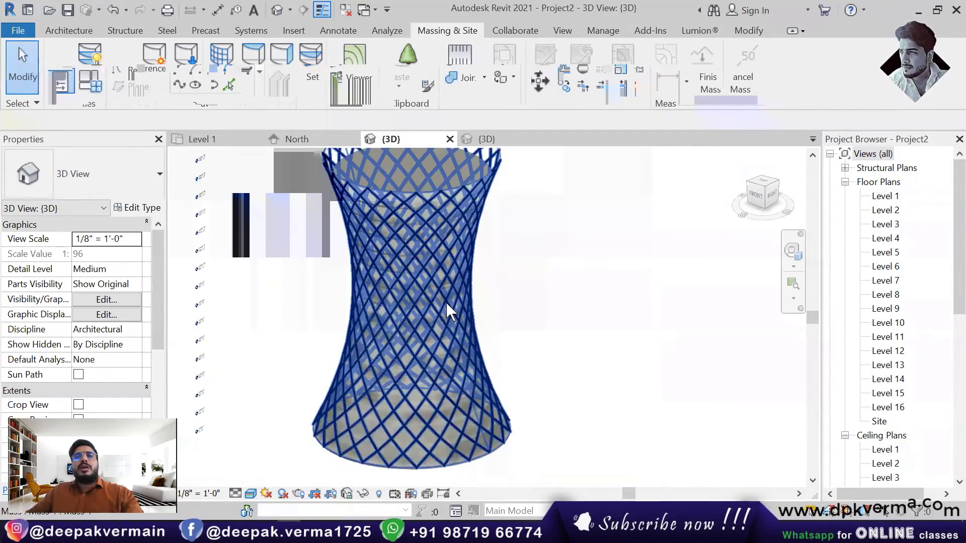
scroll(446, 303, "down", 2)
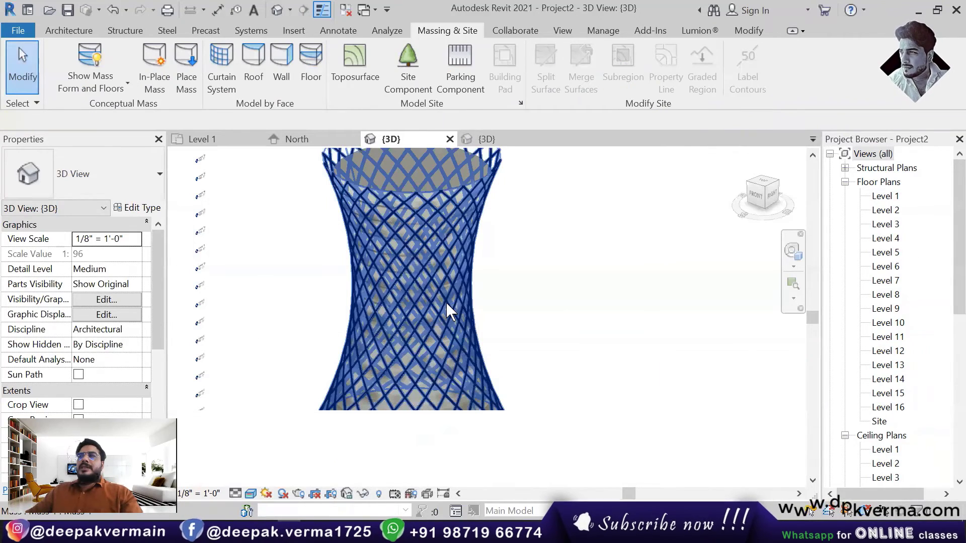